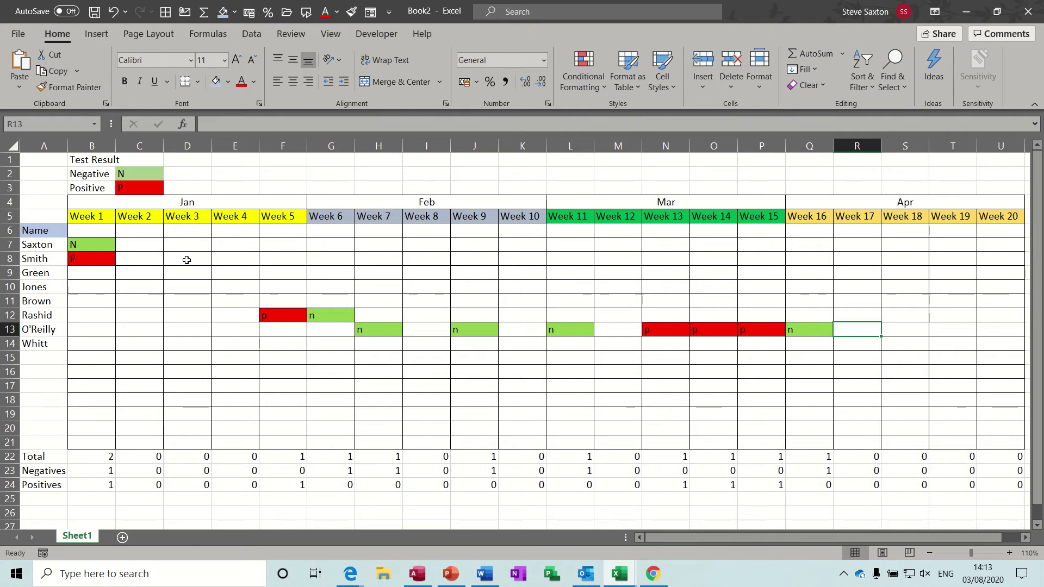
Enter p in Smith's Week 4 cell (E8) and n in Week 5 (F8), then recheck both.
click(243, 260)
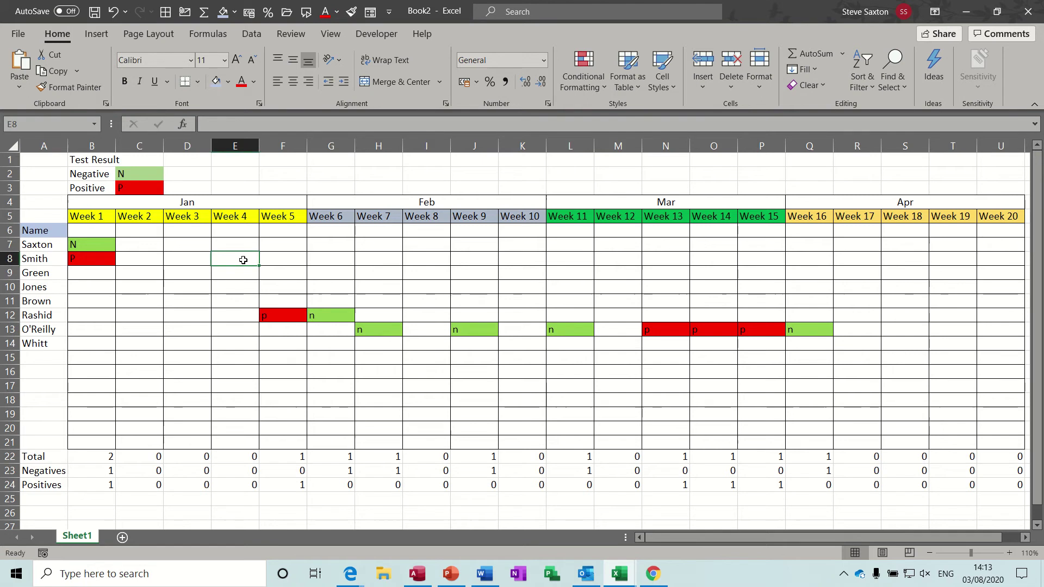
text(p)
click(278, 259)
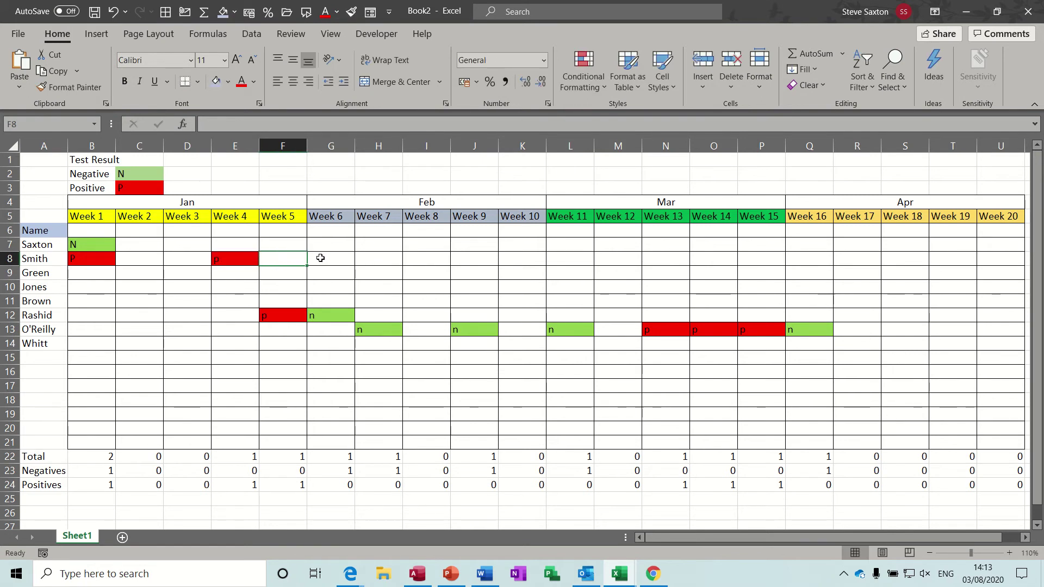
text(n)
click(328, 259)
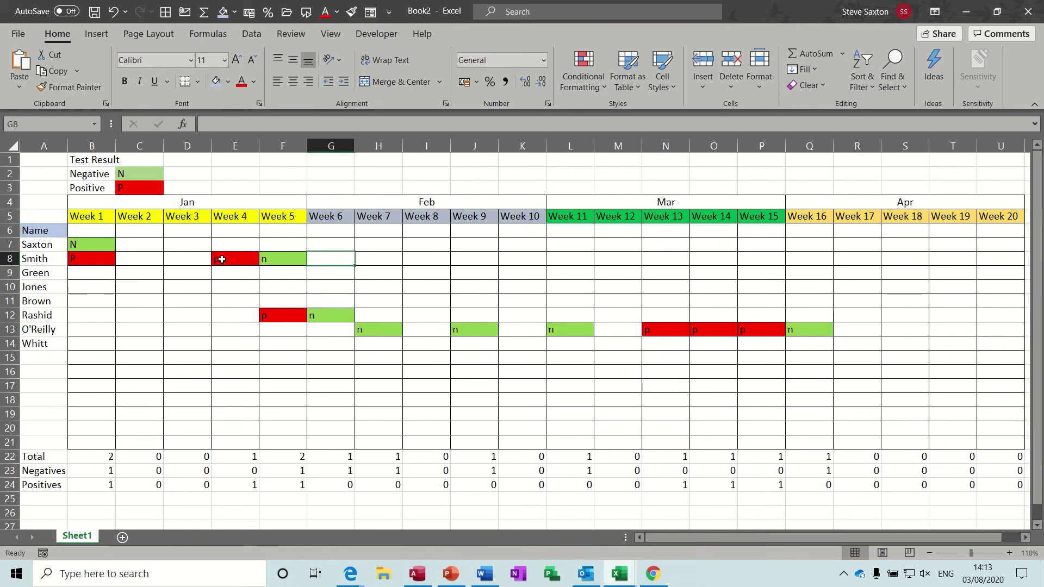
click(222, 259)
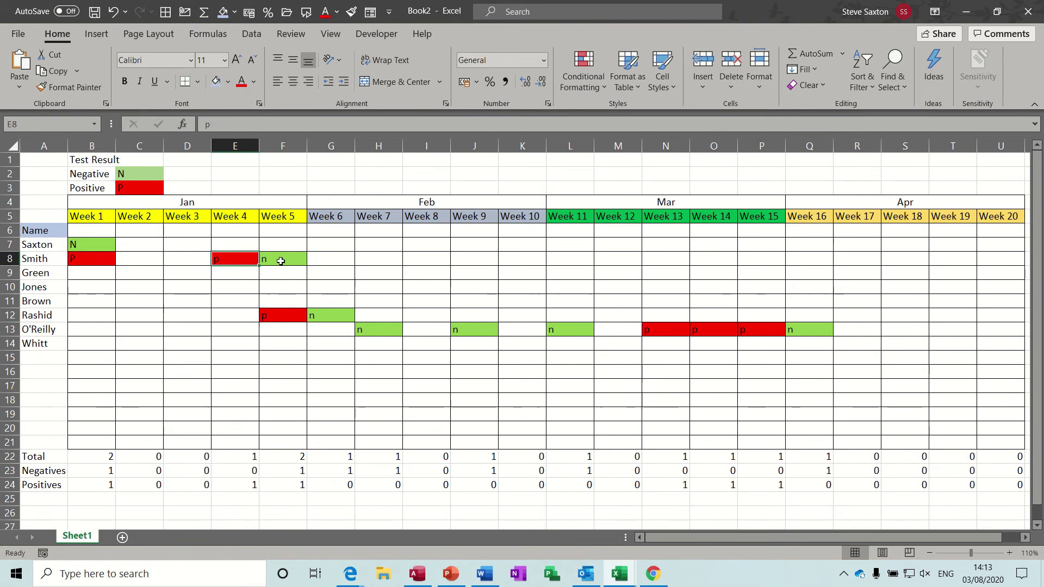
click(281, 261)
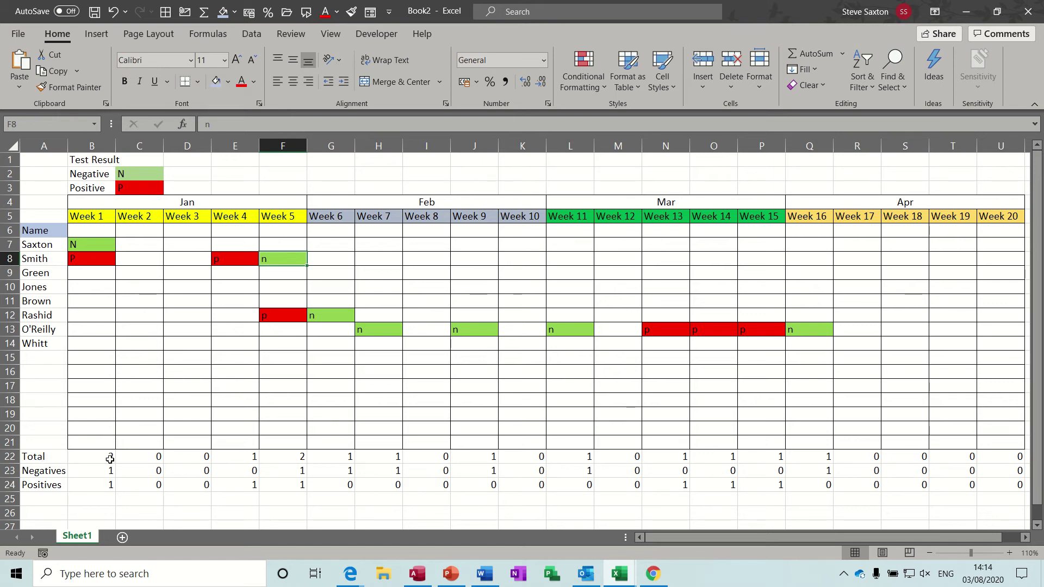
click(144, 456)
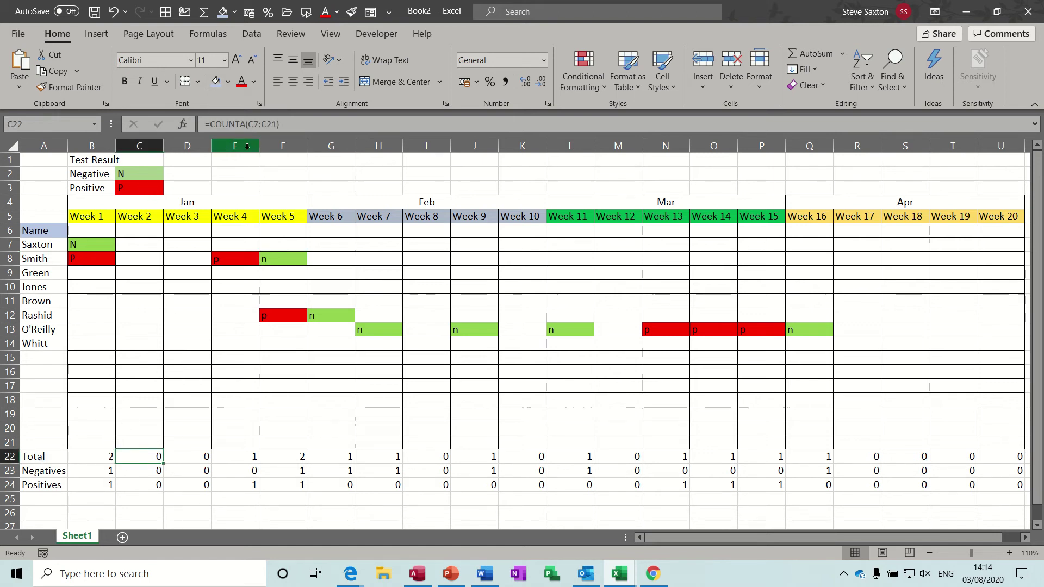
click(91, 456)
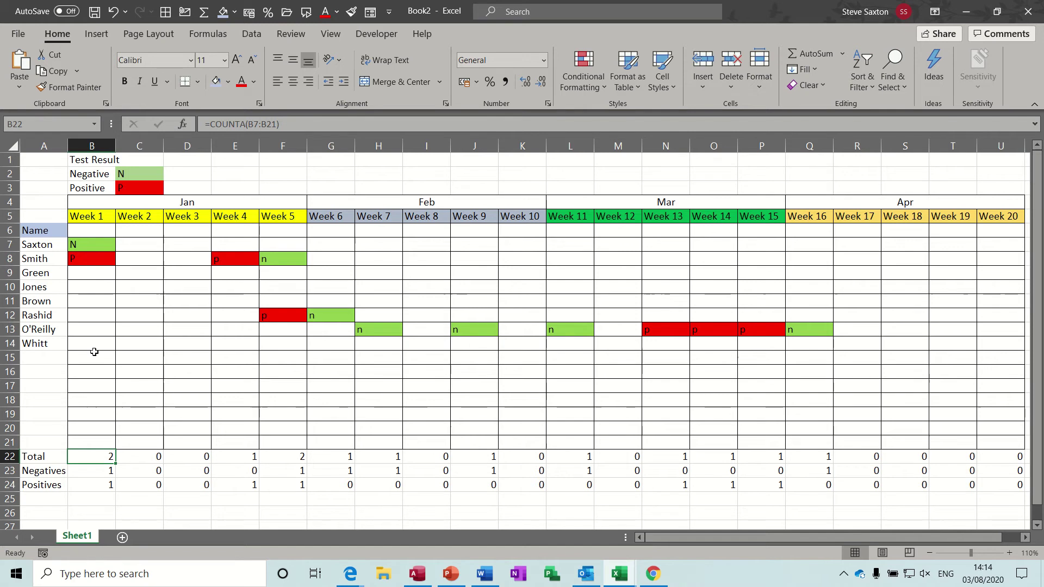
click(84, 471)
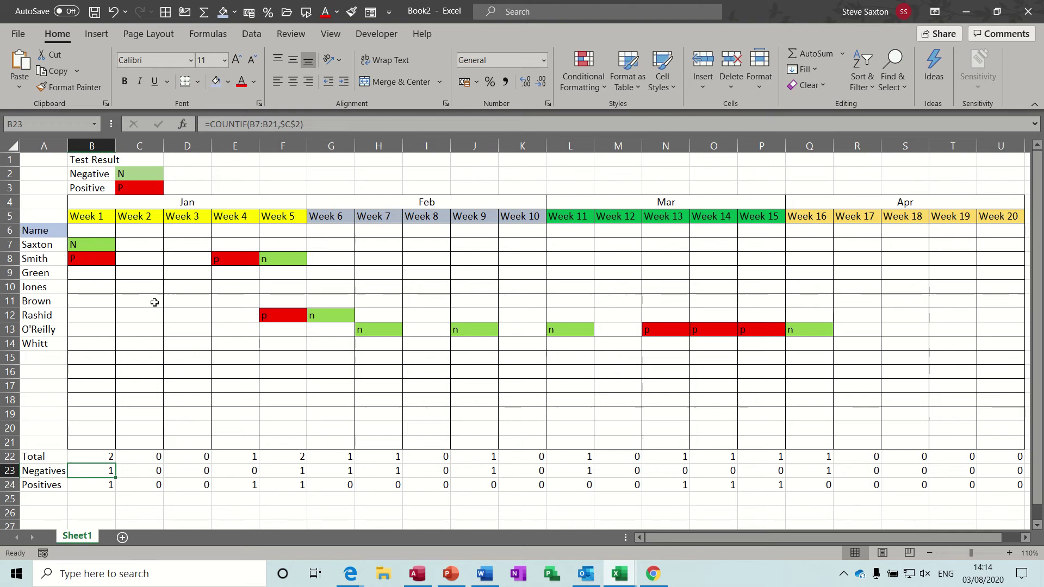
Enter n for Brown, Rashid and O'Reilly and p for Whitt in the Week 2 column.
click(150, 300)
text(n)
key(Return)
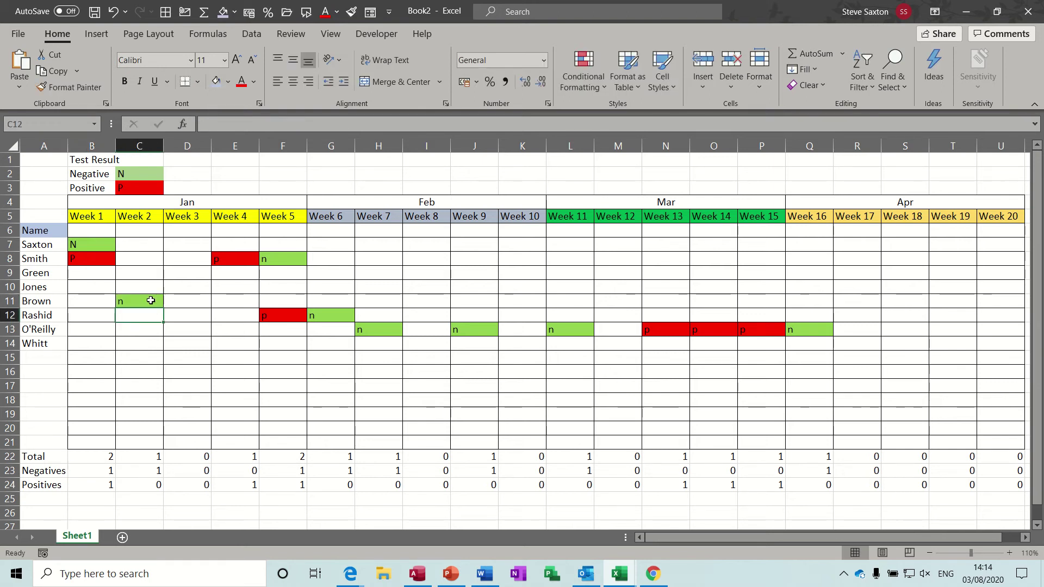
text(n)
key(Return)
text(n)
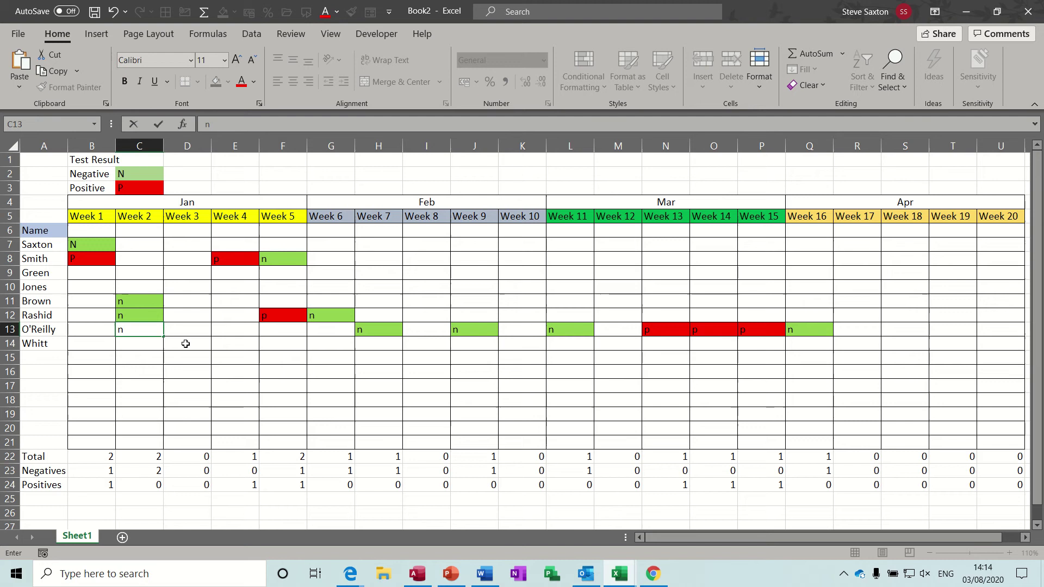
click(185, 342)
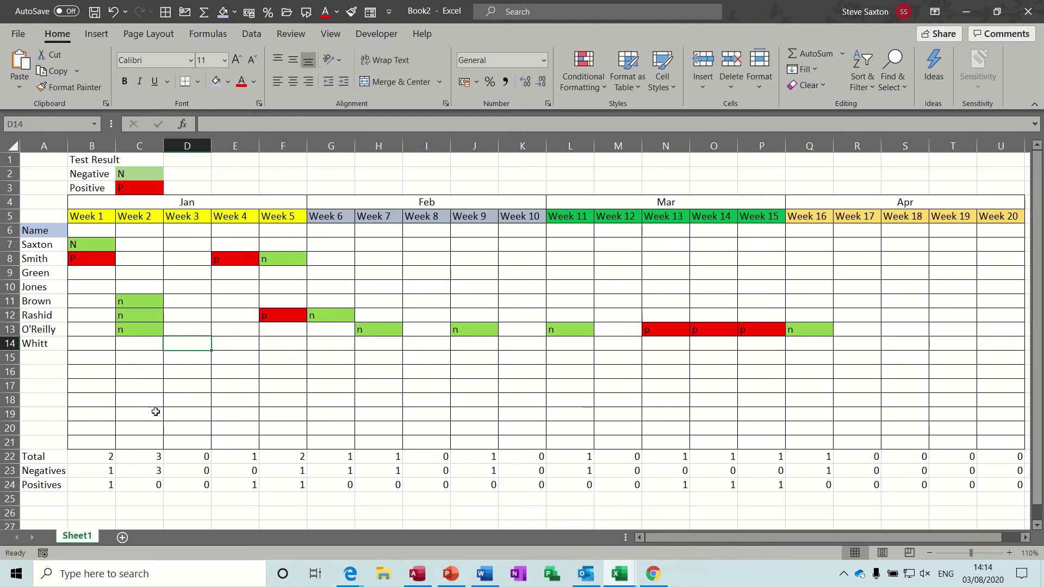
click(137, 343)
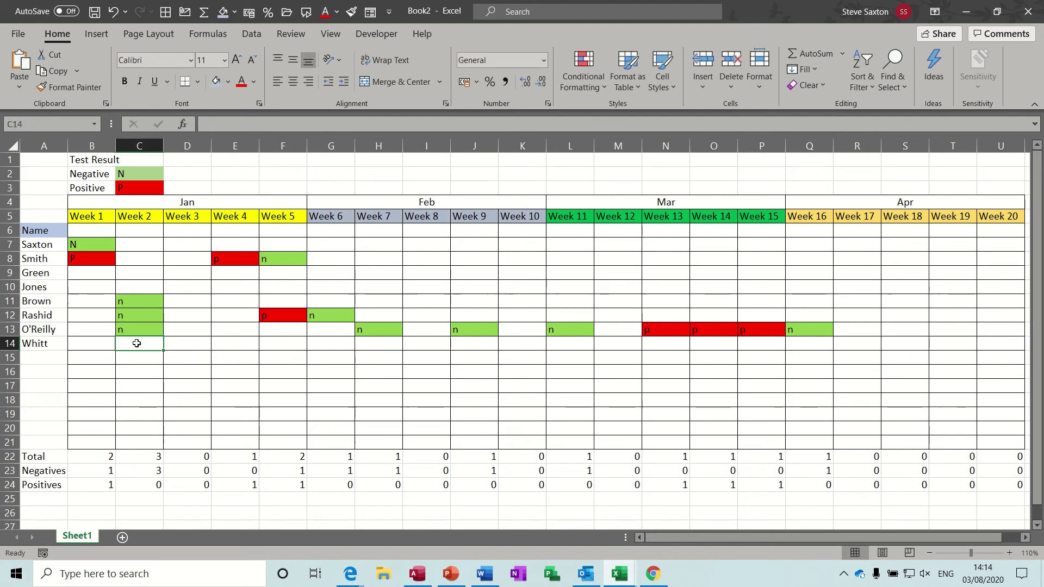
text(p)
key(Return)
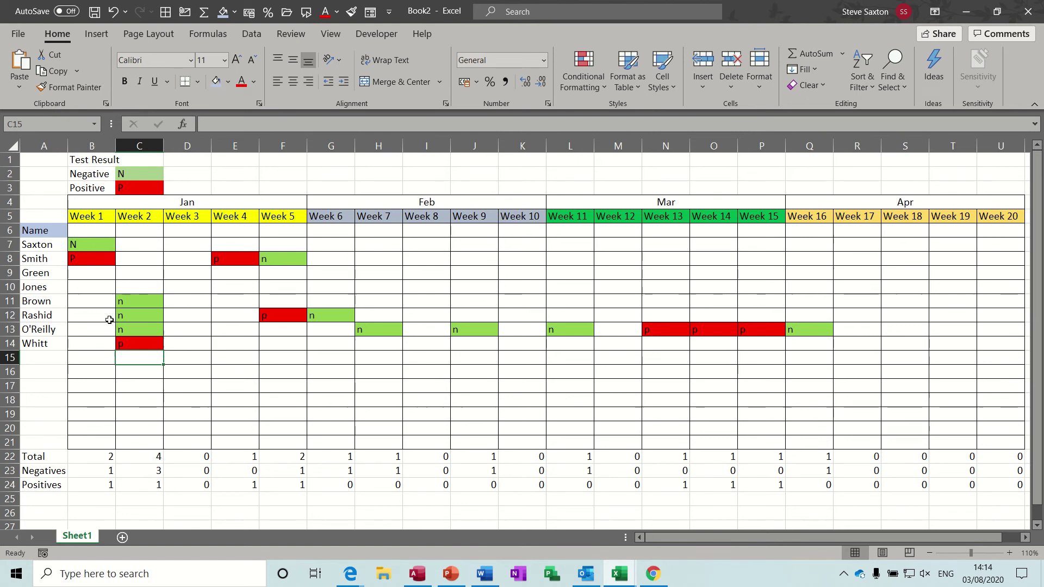
click(92, 471)
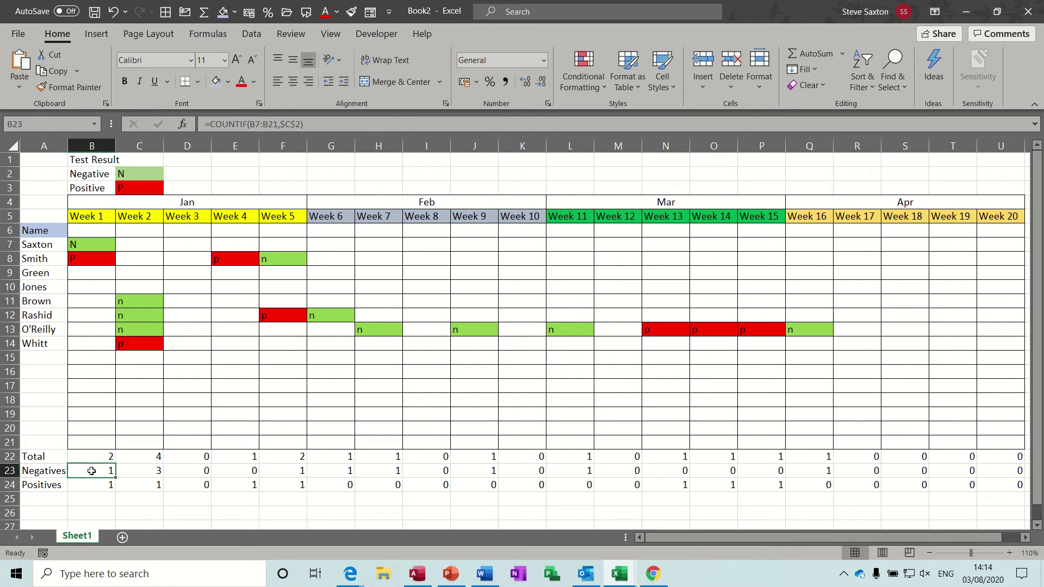
click(91, 485)
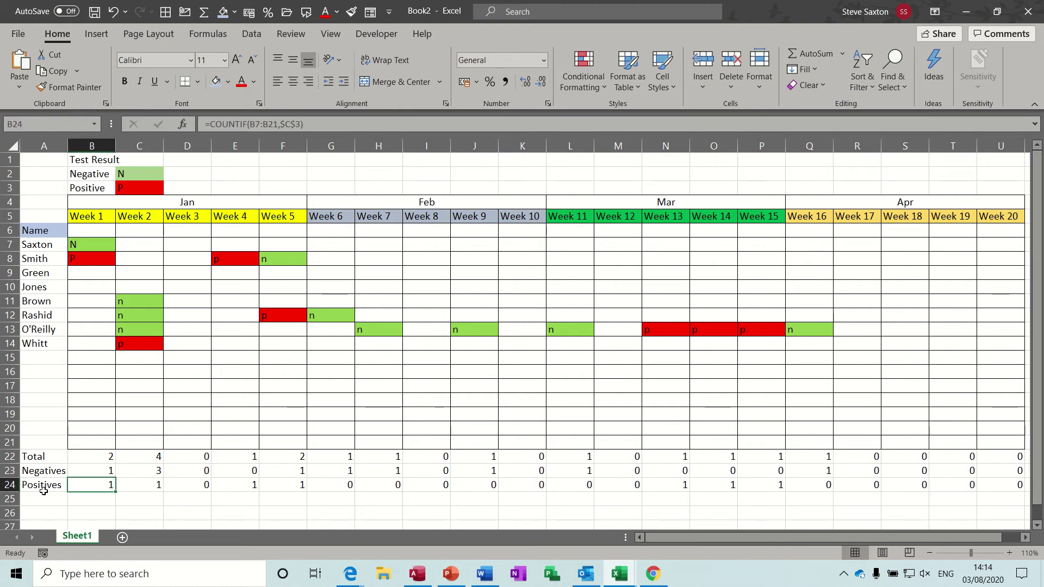
click(95, 457)
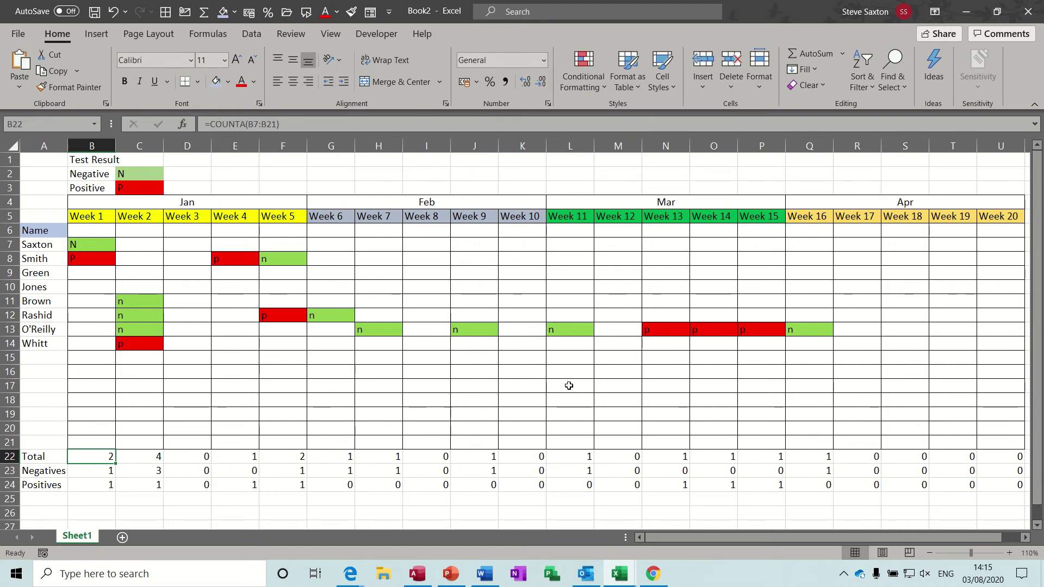
Add Sheet2 and paste Sheet1's Name column (Saxton through Whitt) into A6.
click(123, 539)
click(76, 537)
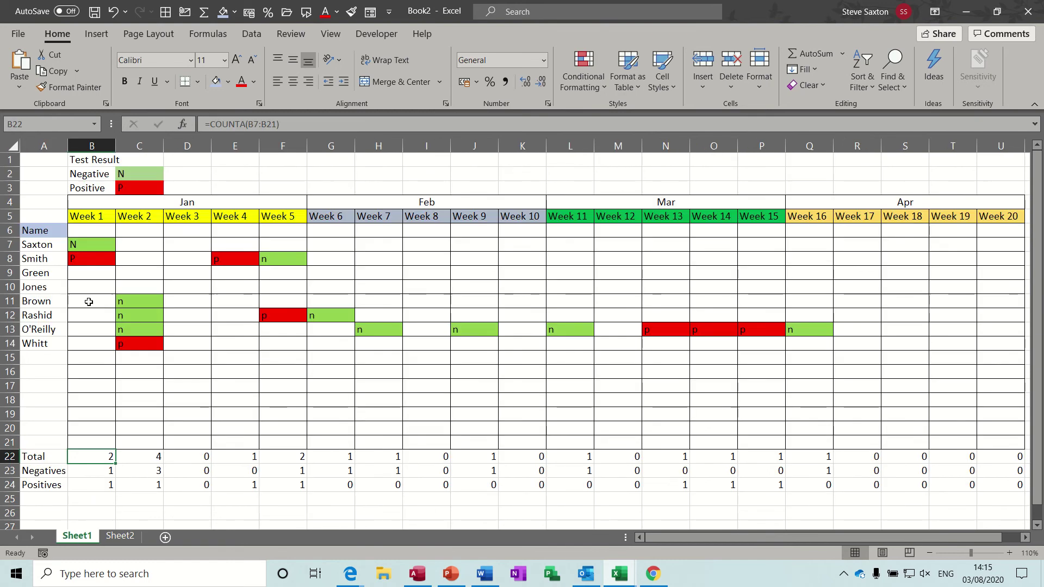
drag(42, 231, 40, 339)
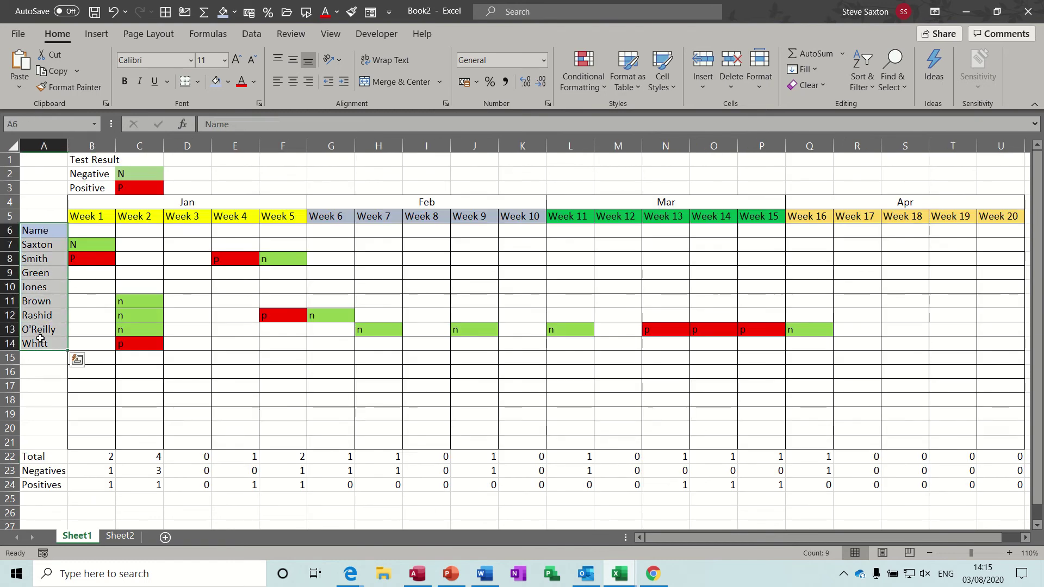
key(ctrl+c)
click(120, 536)
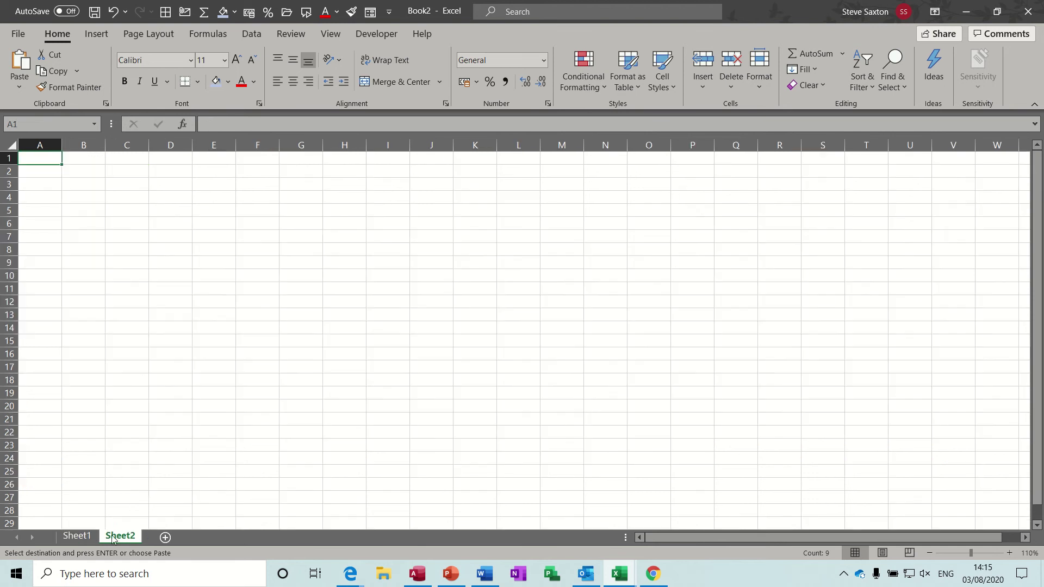
click(37, 225)
key(ctrl+v)
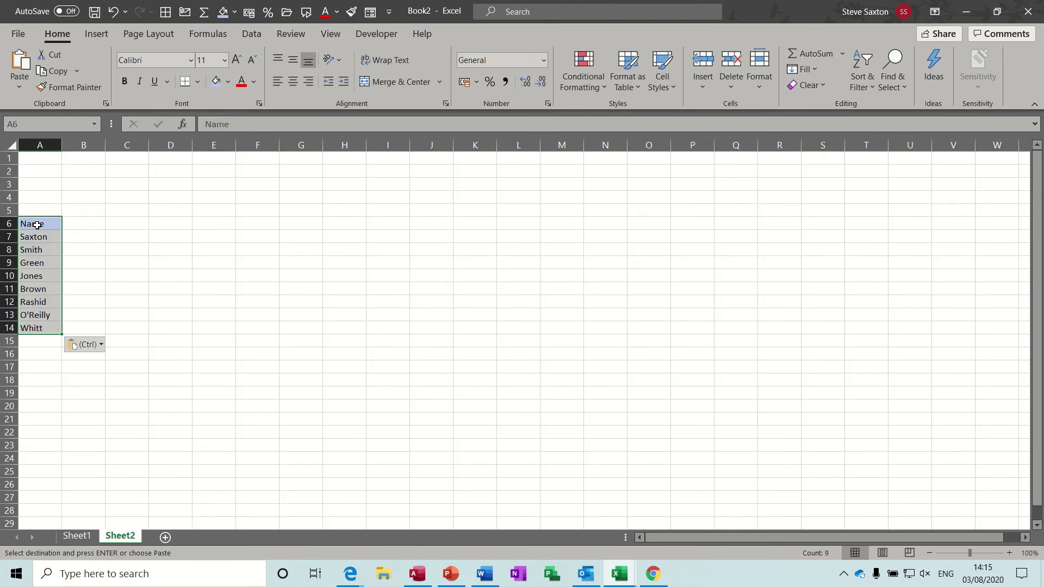
click(79, 537)
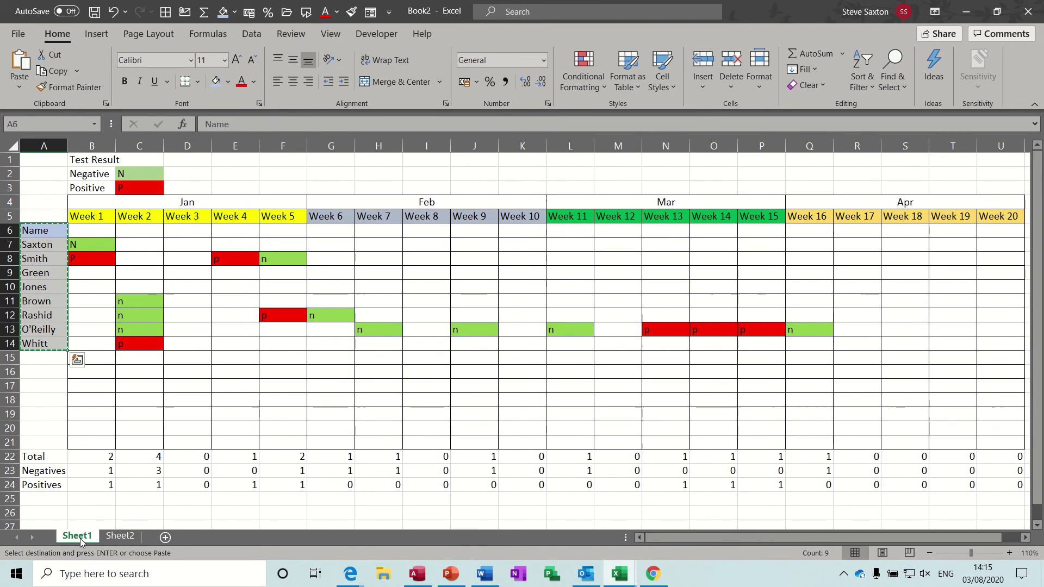
click(119, 537)
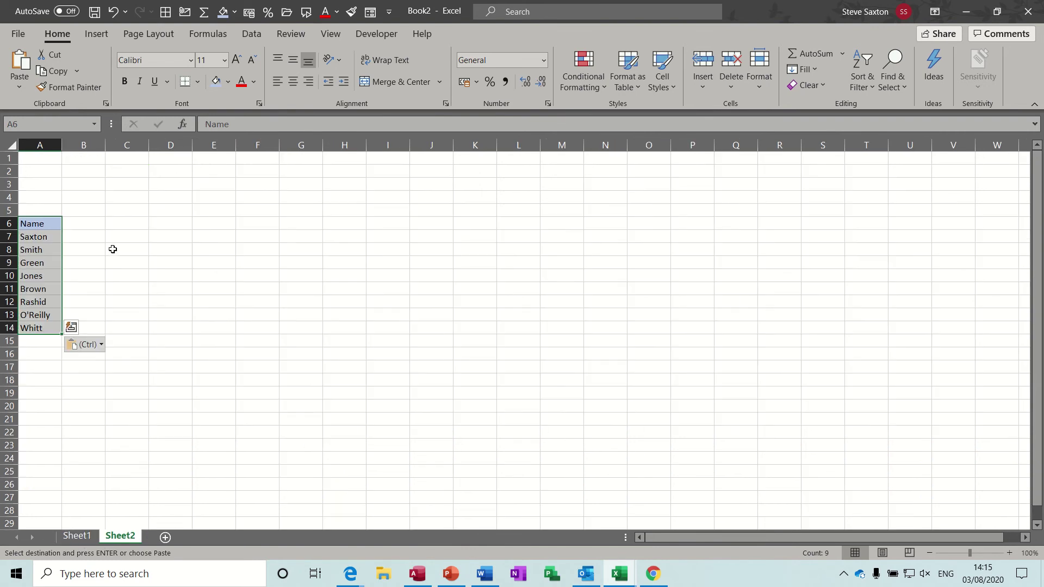
Type Week 1 in B2, fill it through Week 5 in F2, and merge B1:F1.
click(80, 158)
click(78, 173)
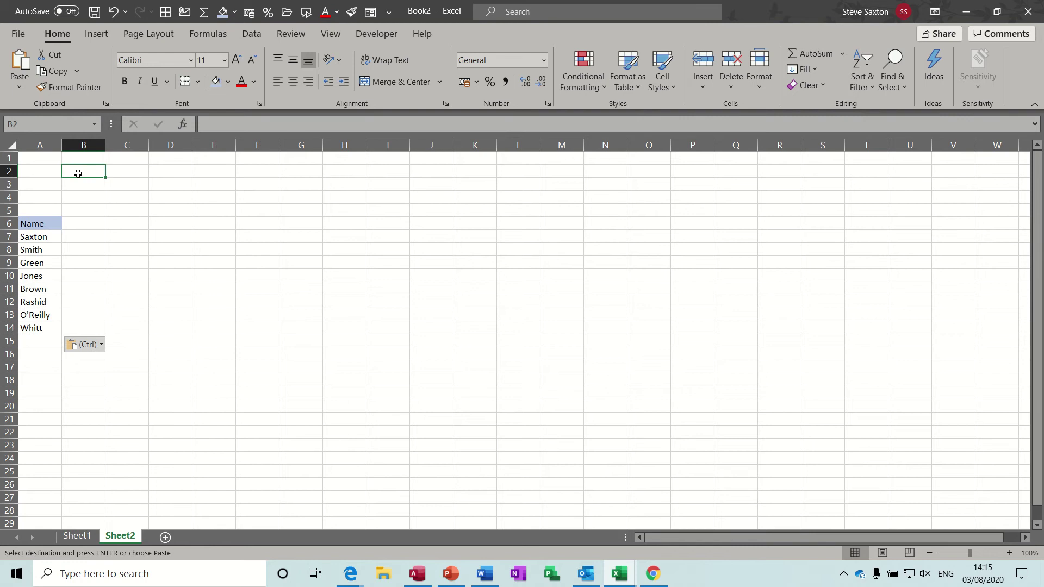
text(Week 1)
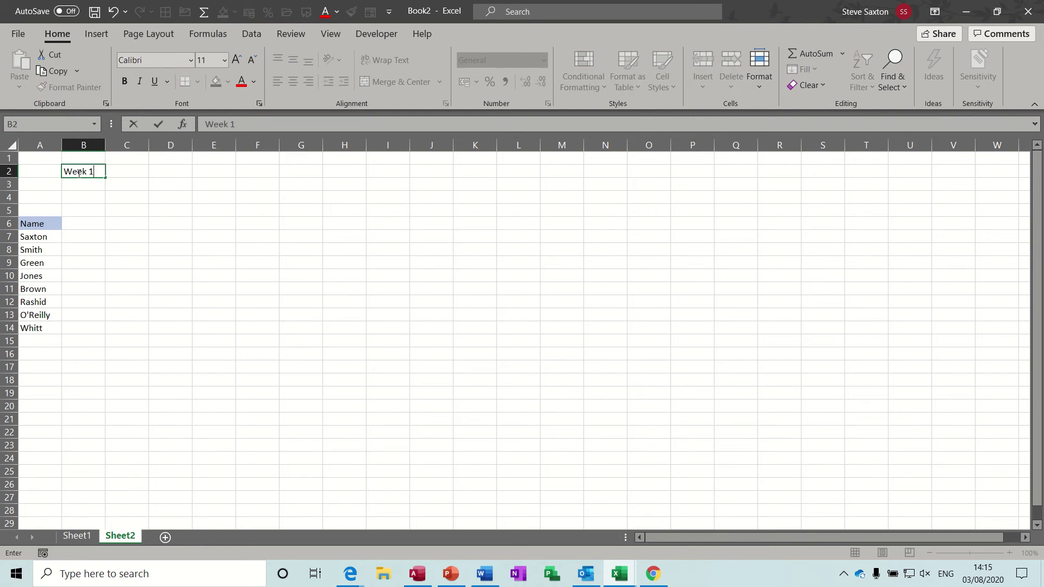
drag(107, 180, 259, 188)
drag(86, 158, 259, 158)
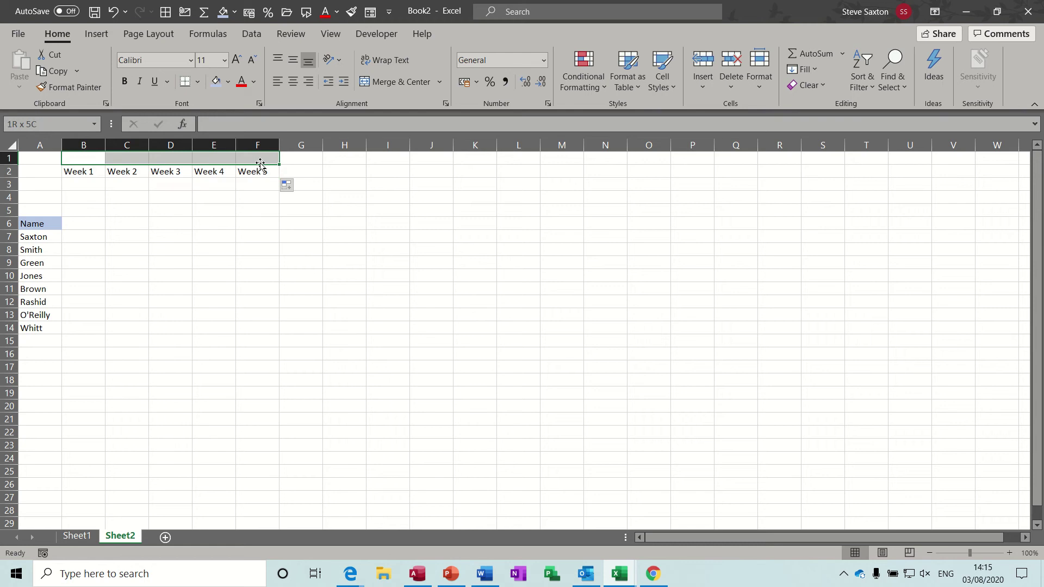
click(393, 82)
Title the merged month cell 'Jan' and add borders to the Week 1–5 headings.
text(Jan)
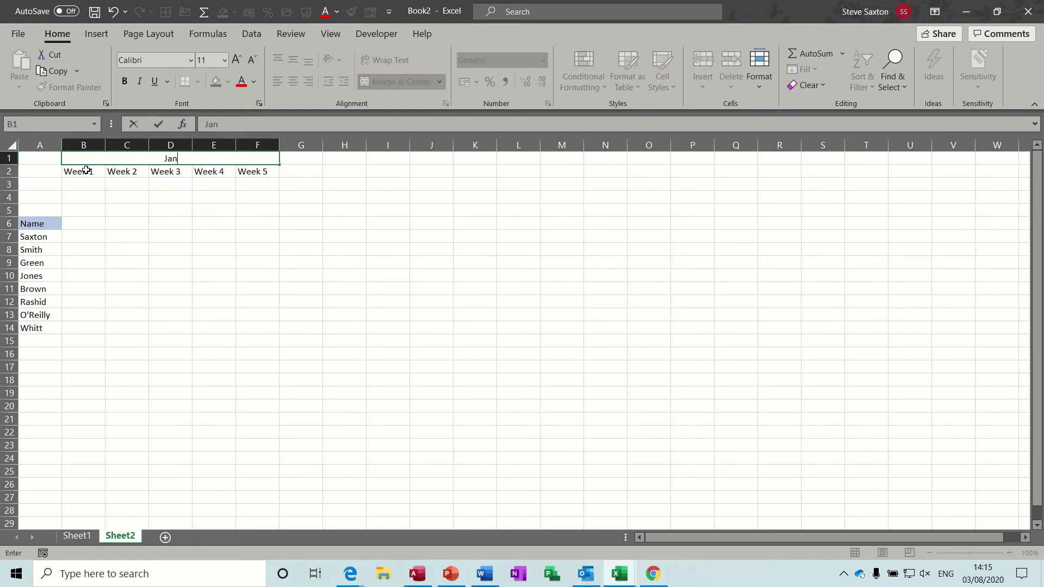
drag(87, 169, 243, 171)
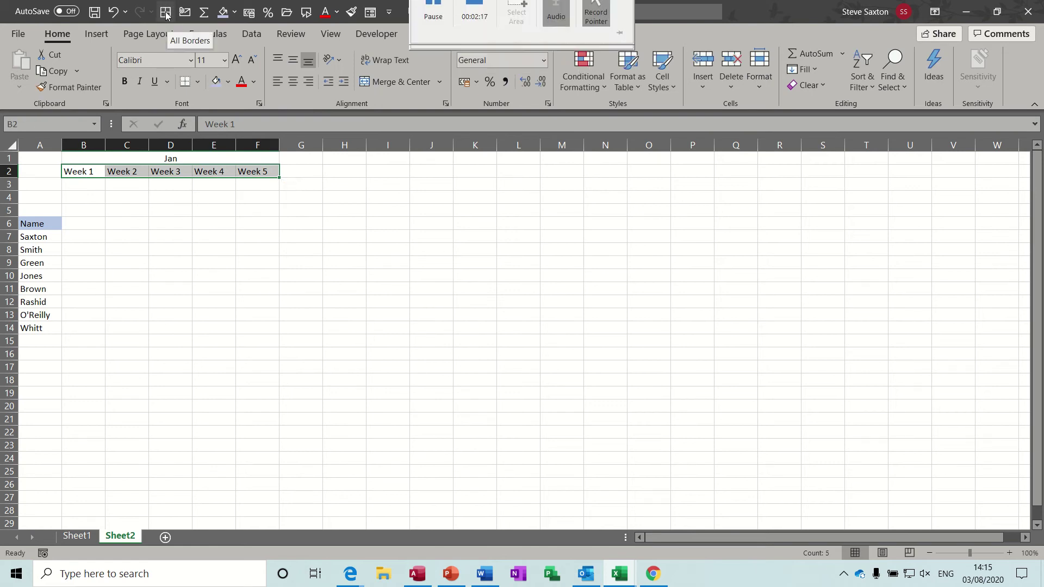
click(196, 82)
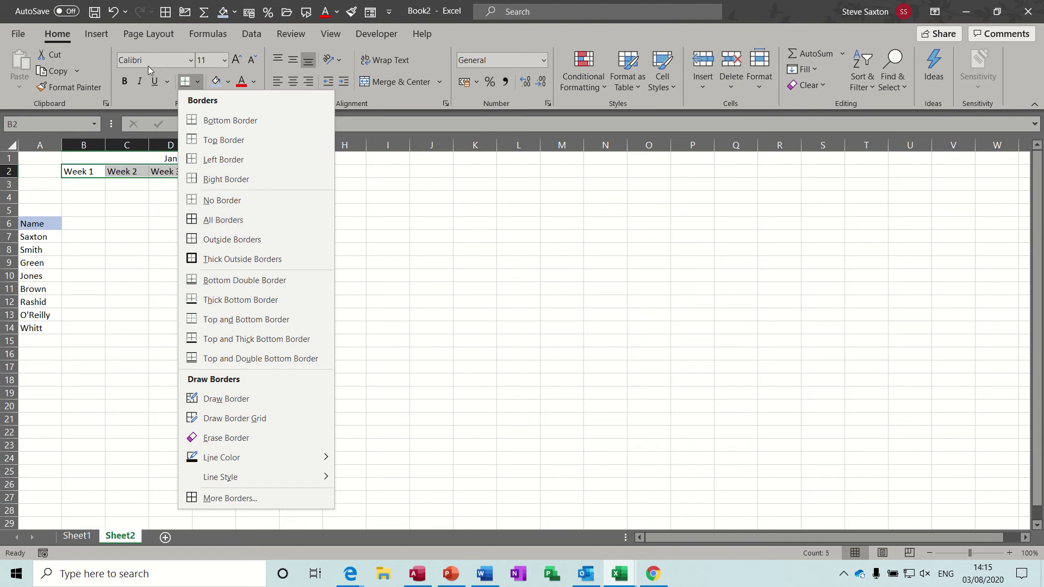
click(166, 16)
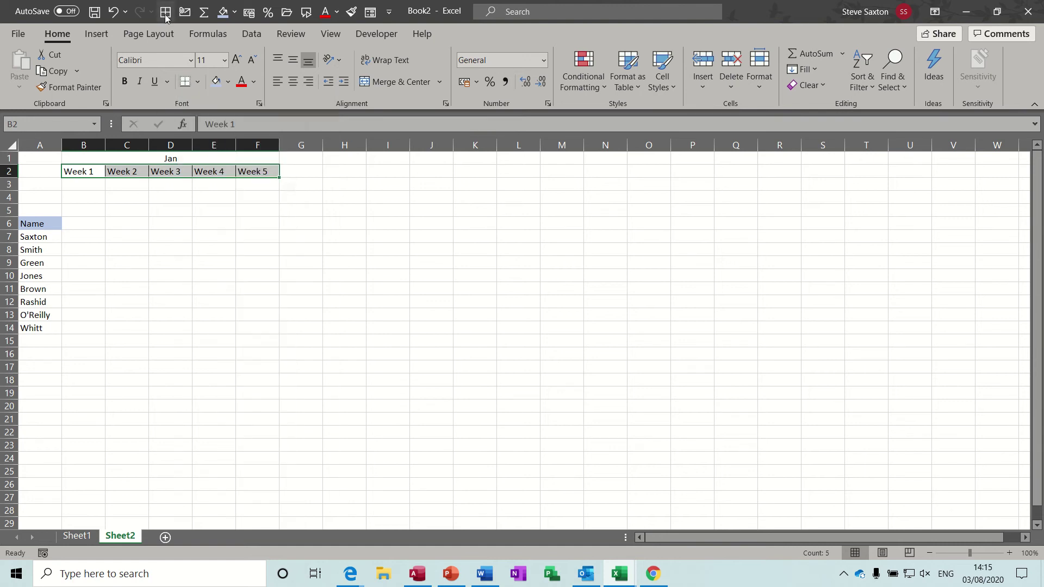
click(162, 158)
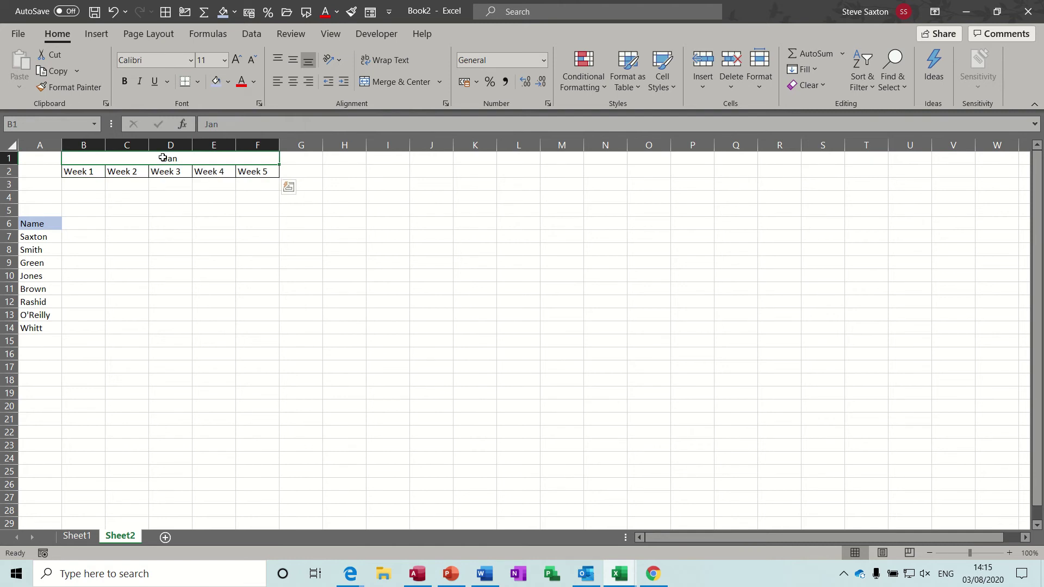
AutoFill the Jan and Week 1–5 headers to column U, adding Feb–Apr and Weeks 6–20.
drag(111, 157, 578, 186)
drag(659, 189, 794, 186)
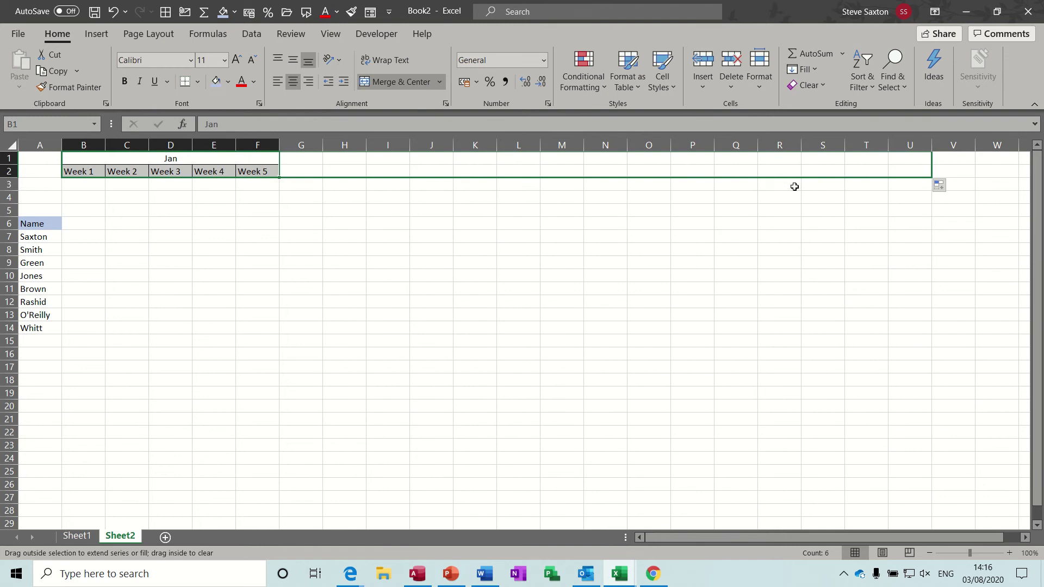
click(218, 159)
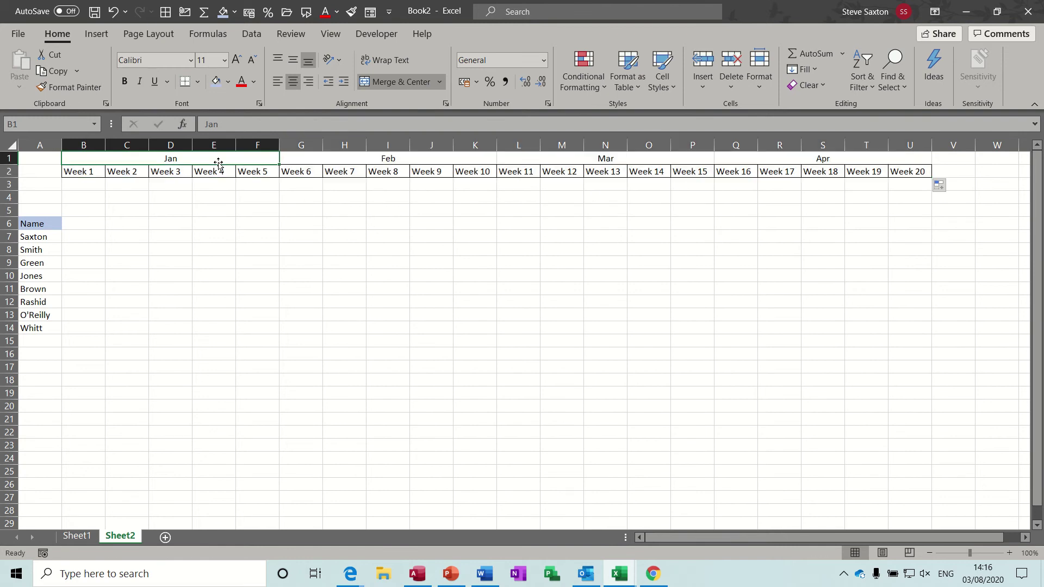
Fill the month headings: Jan light blue, Feb orange, Mar light green, Apr light blue.
click(223, 12)
click(330, 158)
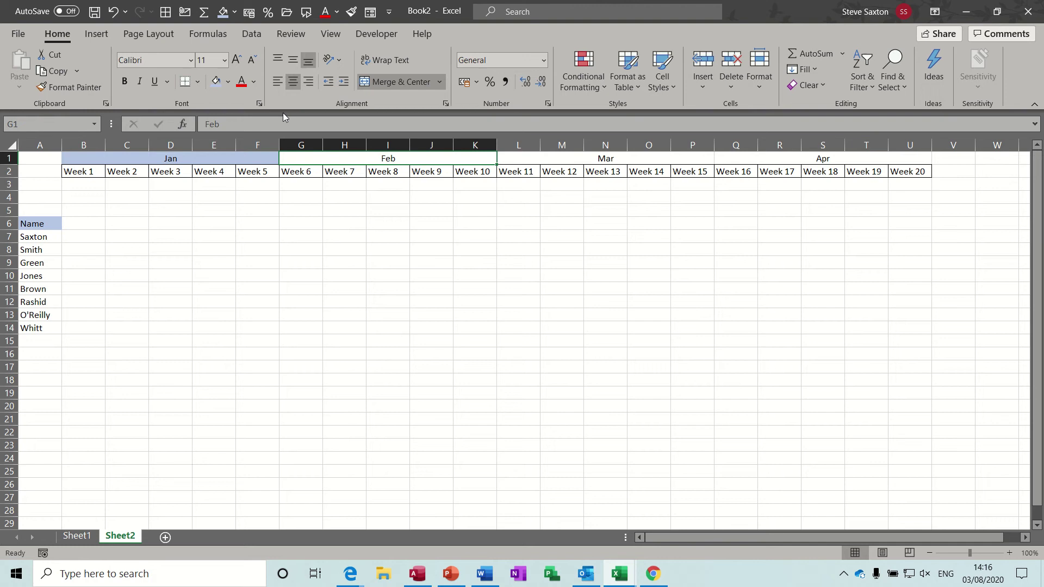
click(227, 82)
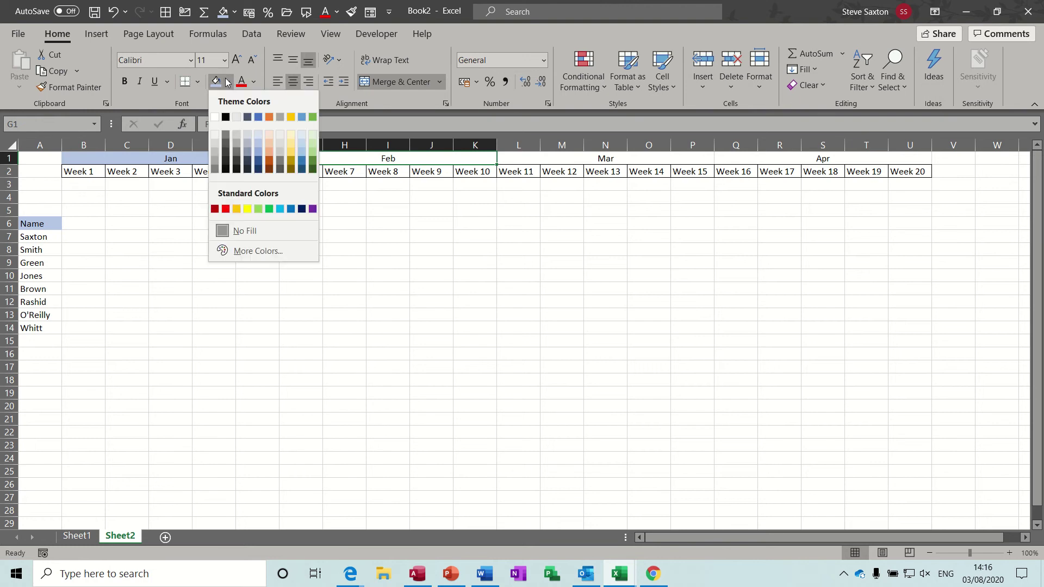
click(269, 117)
click(540, 158)
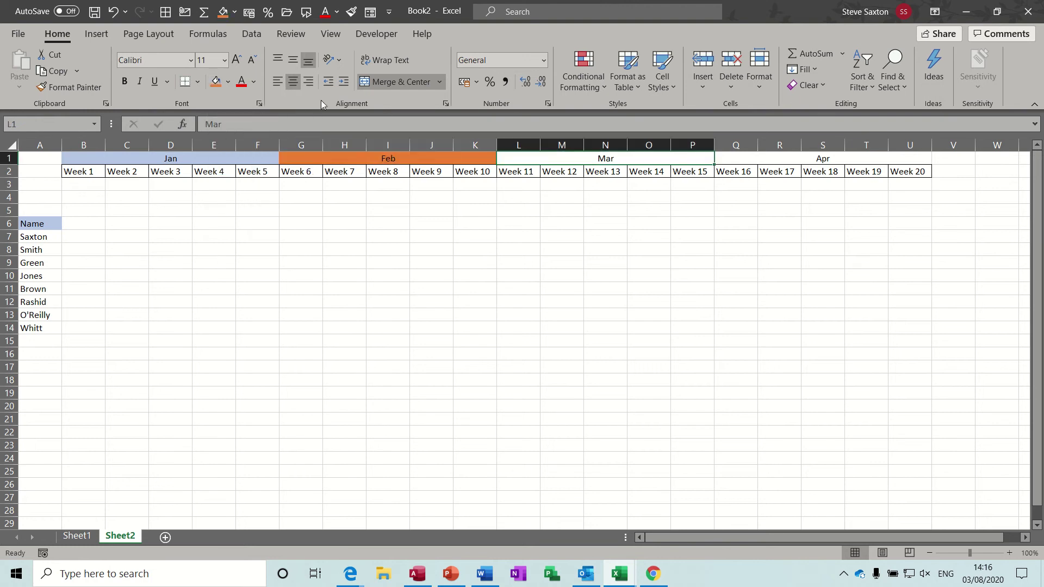
click(227, 82)
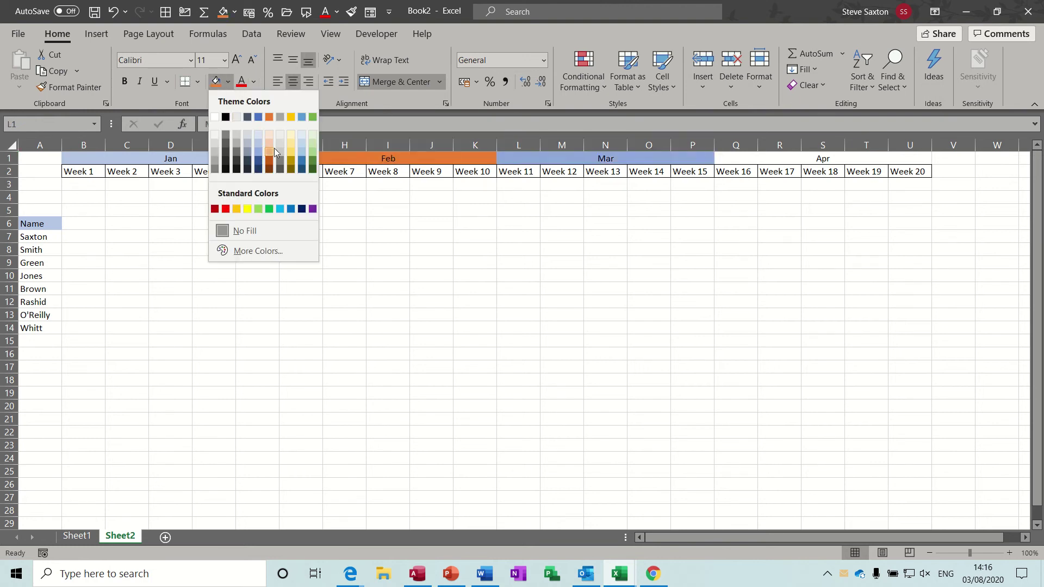
click(313, 151)
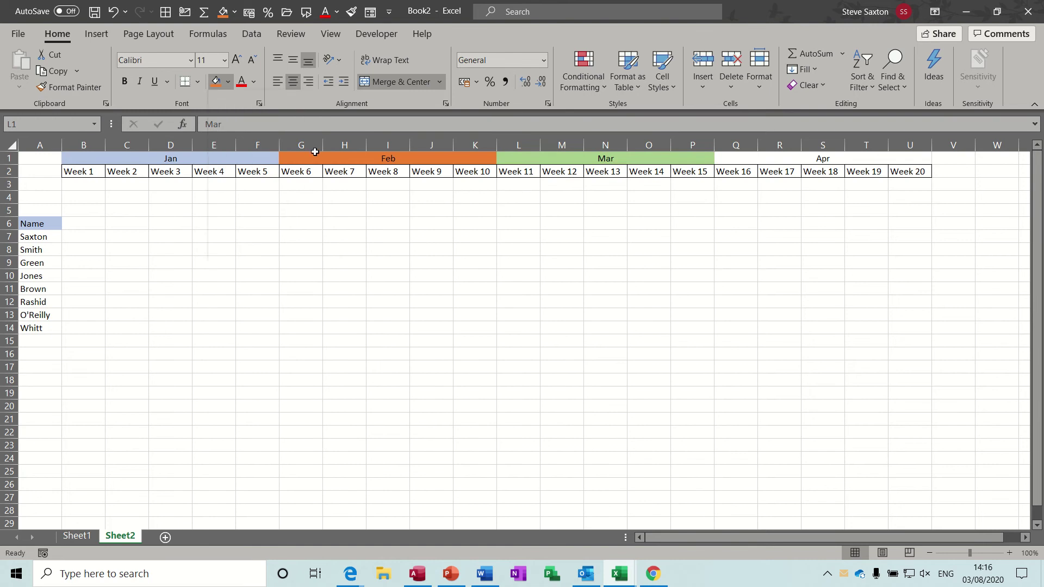
click(742, 158)
click(229, 83)
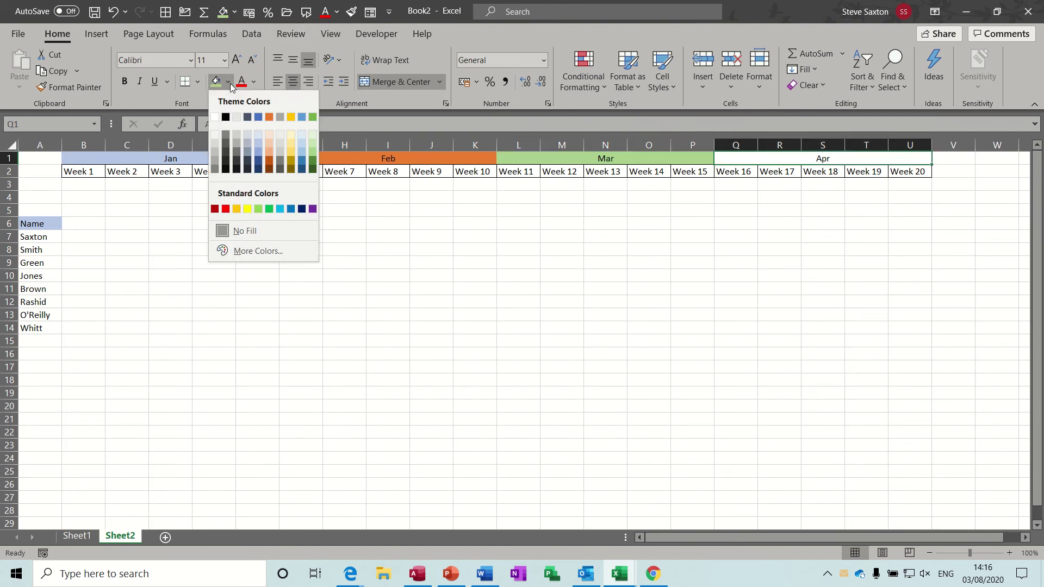
click(257, 148)
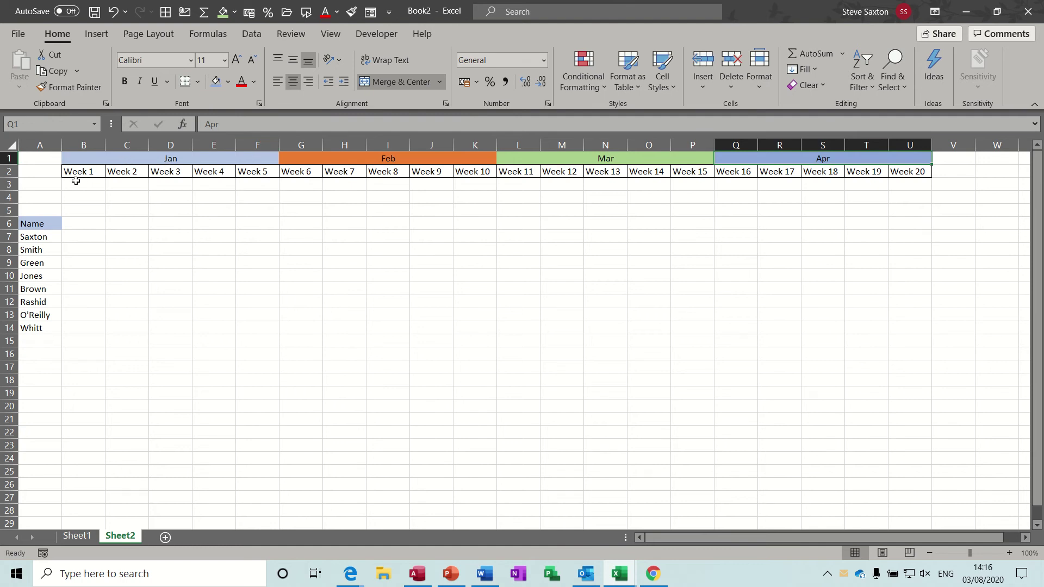
drag(77, 158, 821, 174)
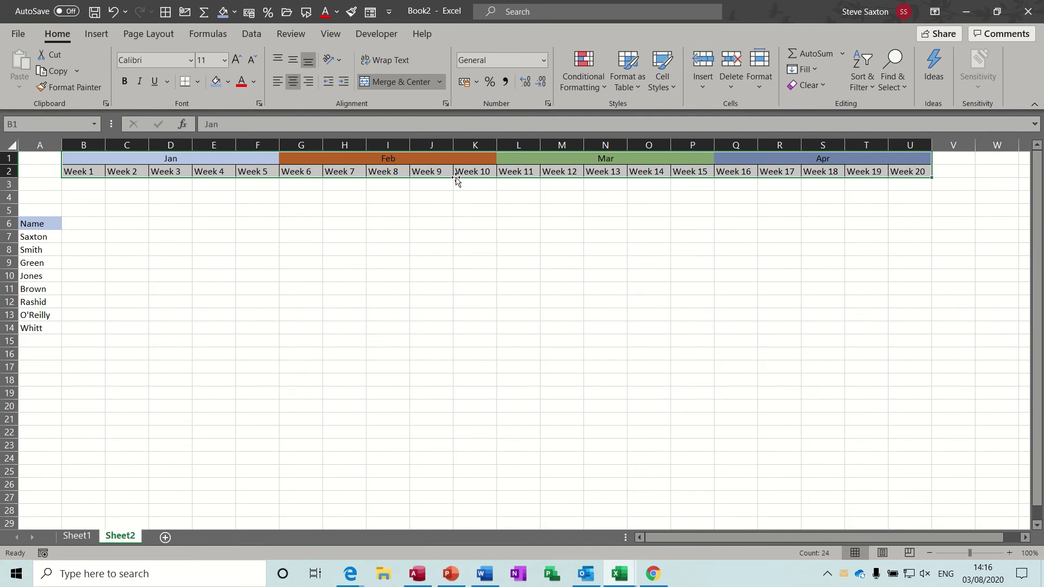
Move the B1:U2 header block down so it sits just above the Name list.
drag(468, 178, 473, 228)
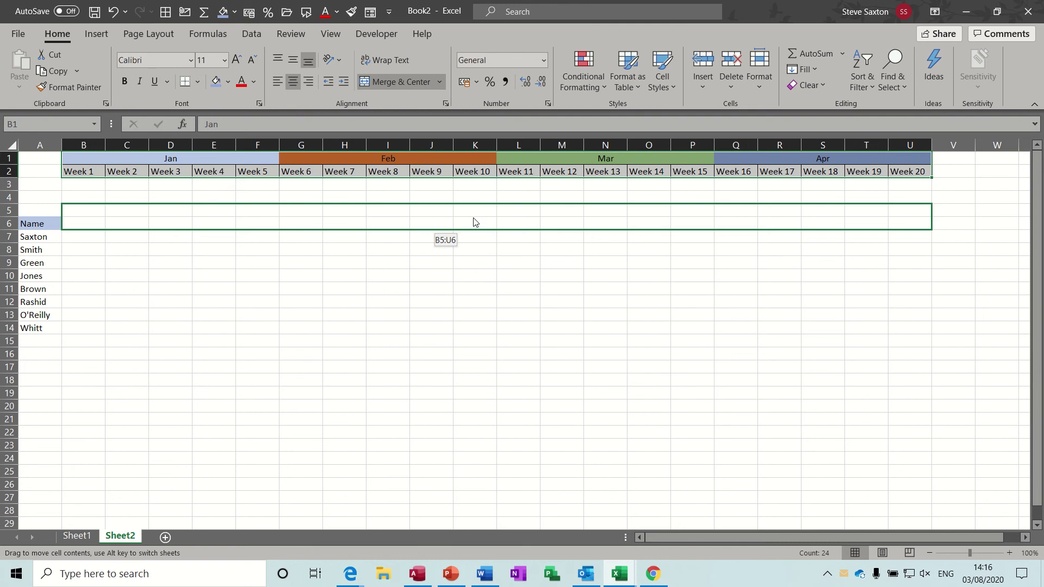
drag(474, 221, 474, 217)
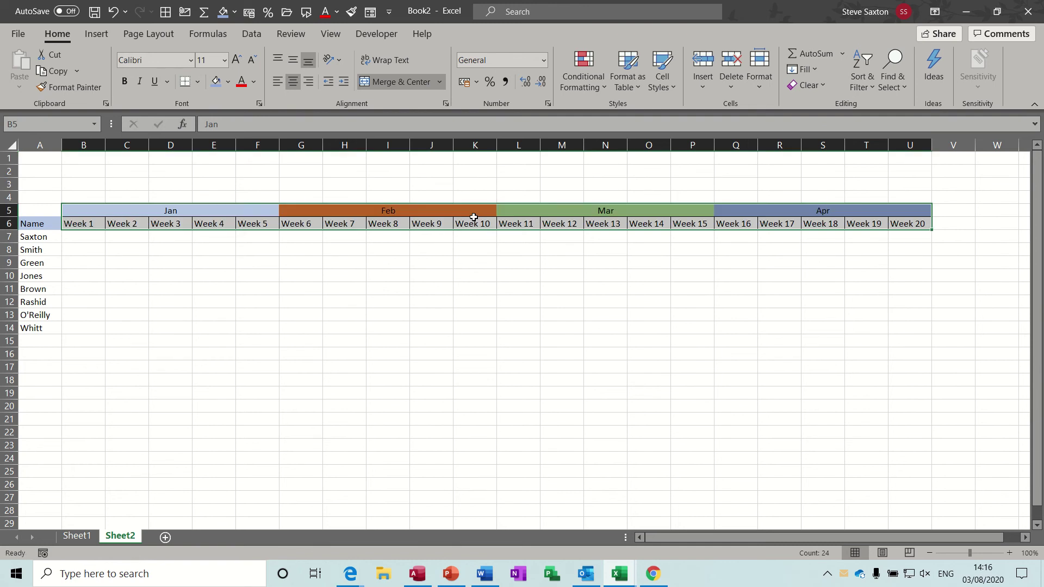
click(79, 536)
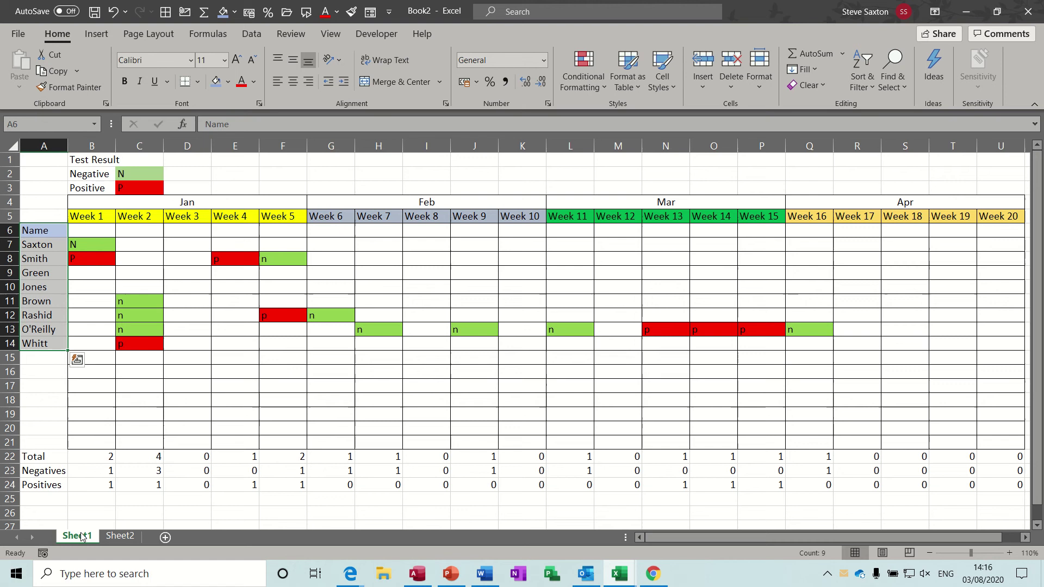
click(120, 535)
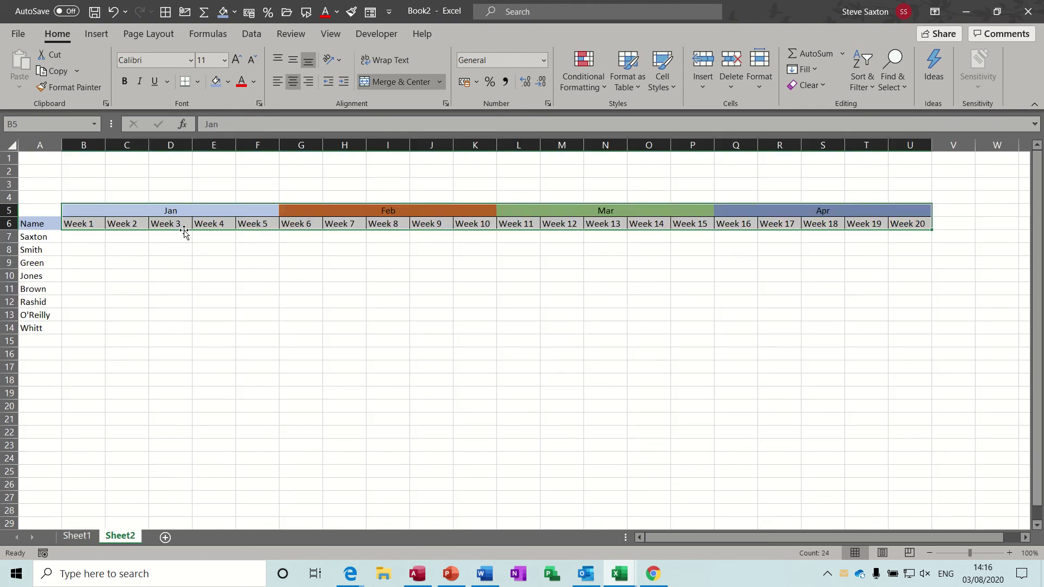
drag(184, 233, 187, 220)
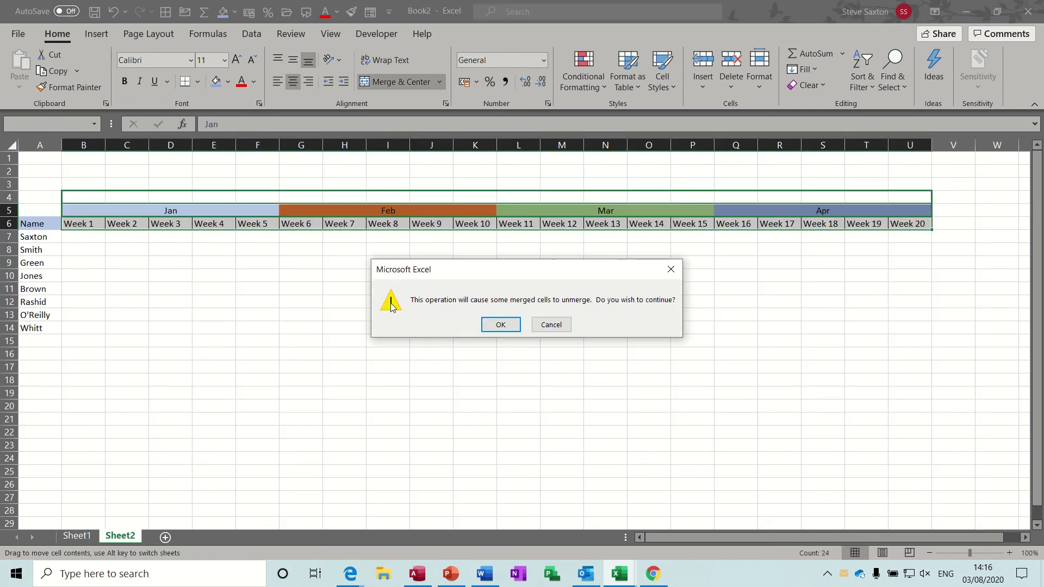
Accept the unmerge warning, re-merge Jan across B4:F4, and extend the merged months to column U.
click(500, 325)
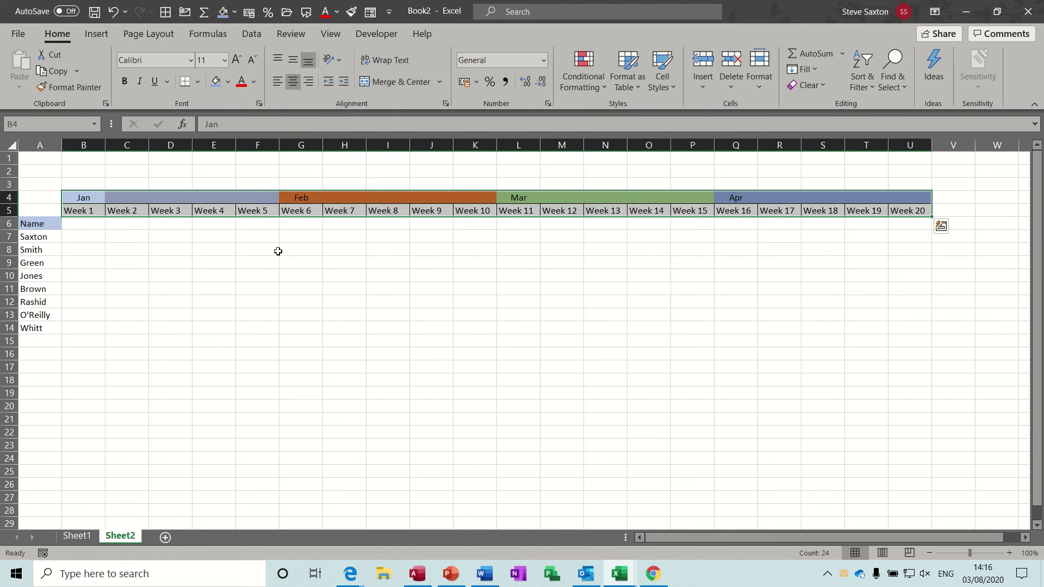
click(83, 197)
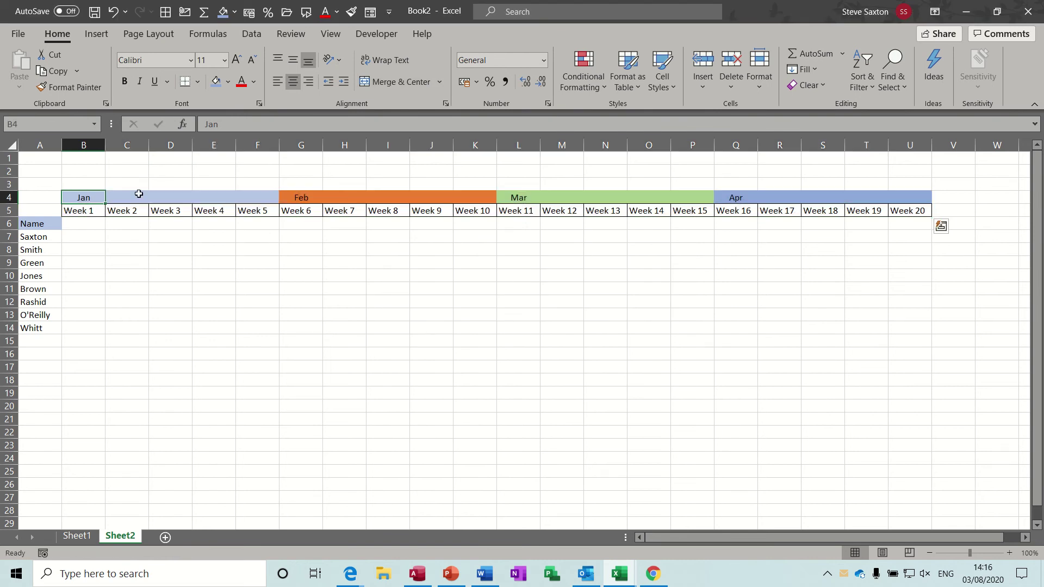
drag(139, 194, 256, 196)
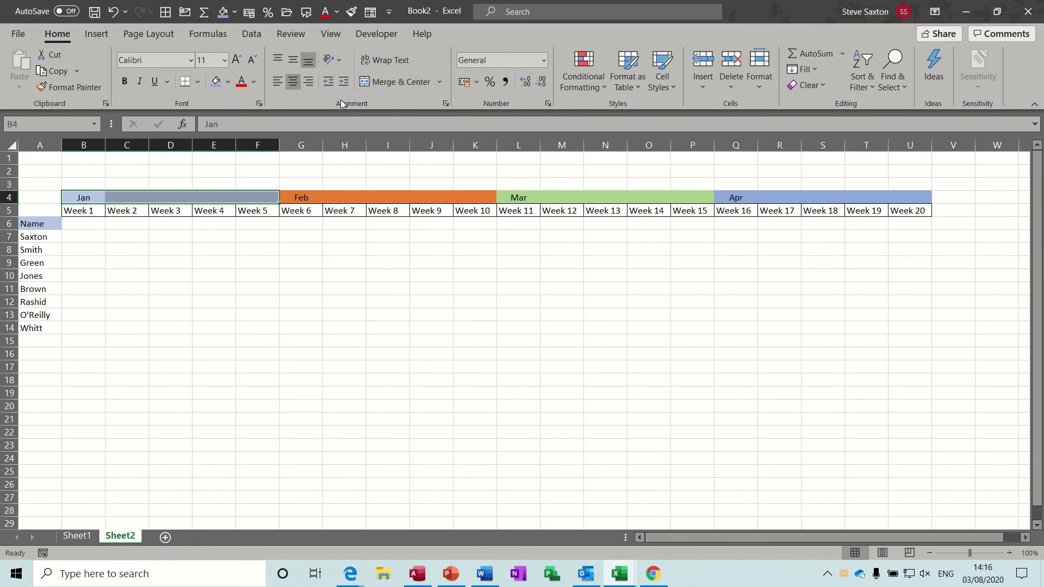
click(391, 82)
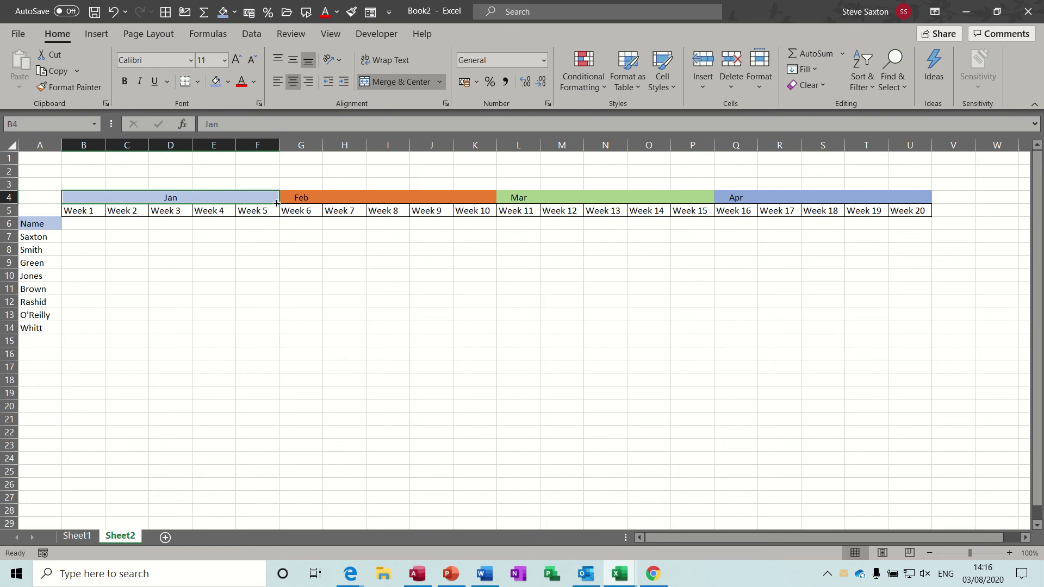
drag(277, 203, 778, 191)
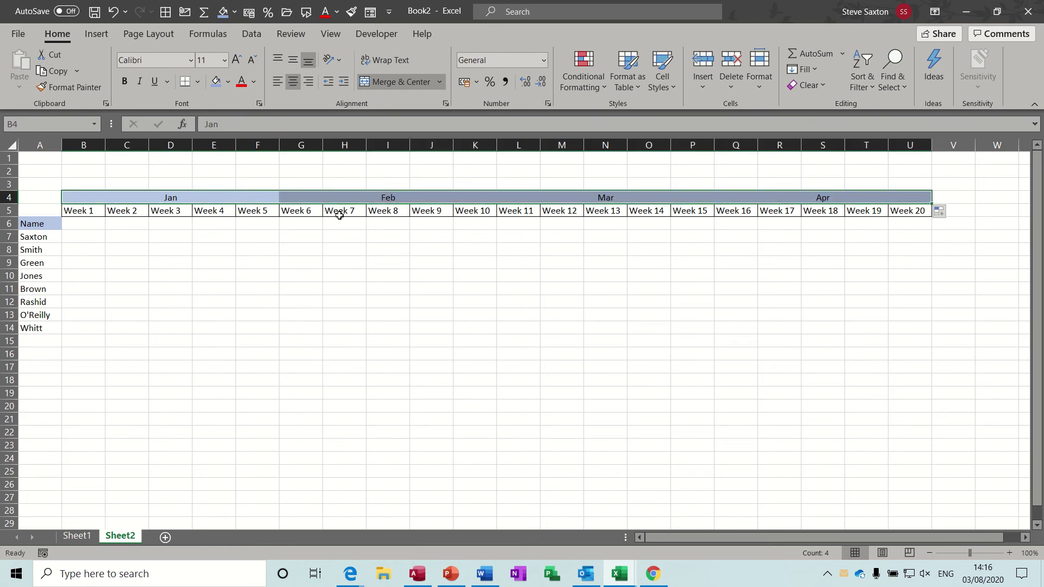
Recolour the month headings: Feb orange, Mar light blue, Apr green.
click(344, 197)
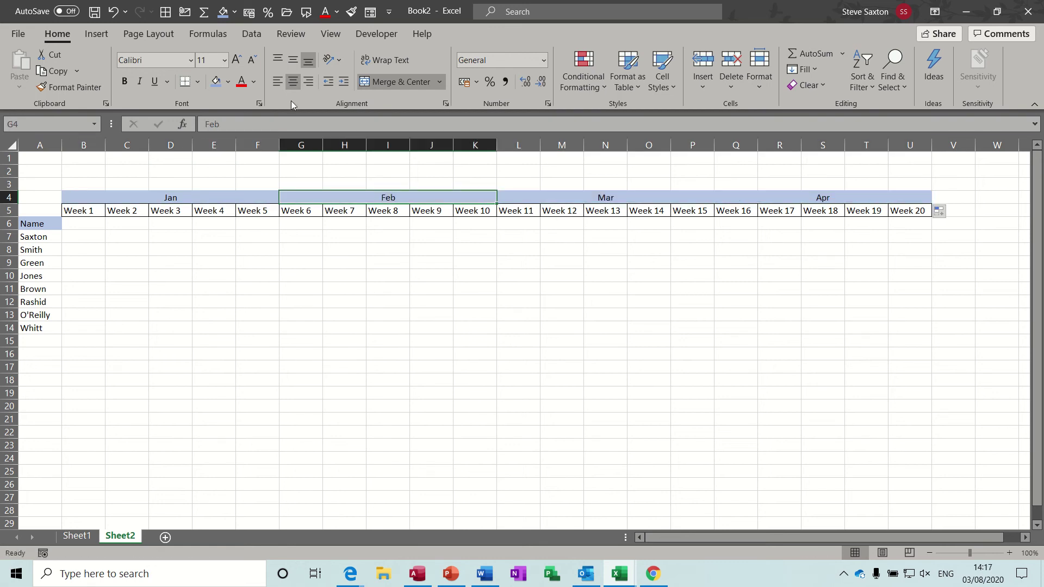
click(235, 16)
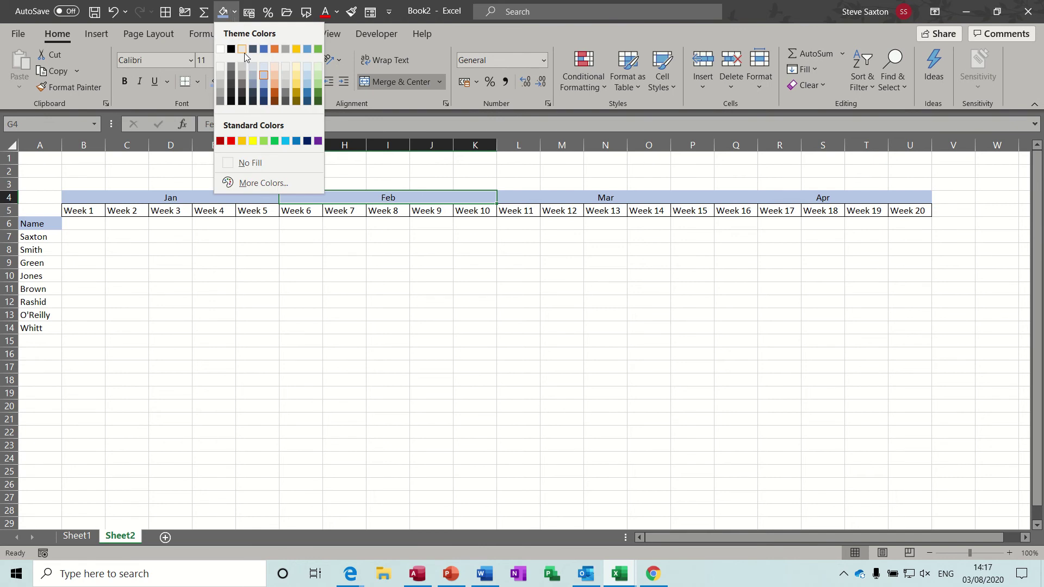
click(276, 84)
click(553, 192)
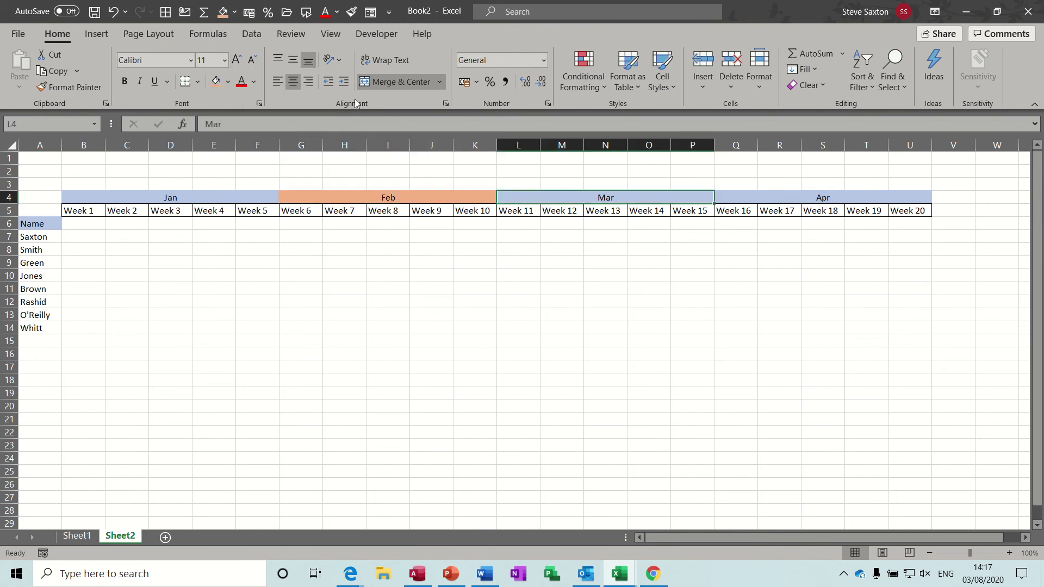
click(236, 13)
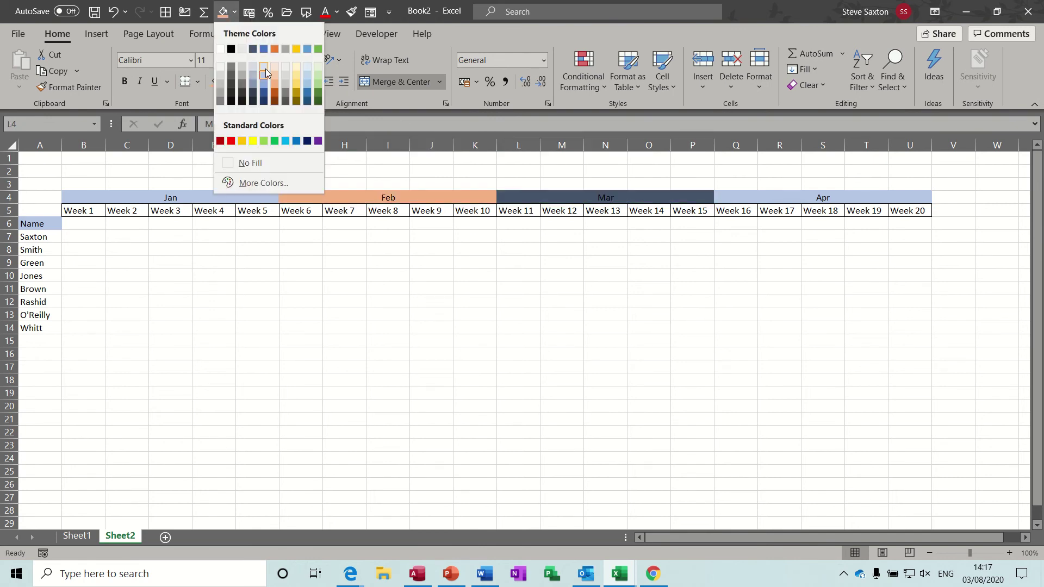
click(306, 82)
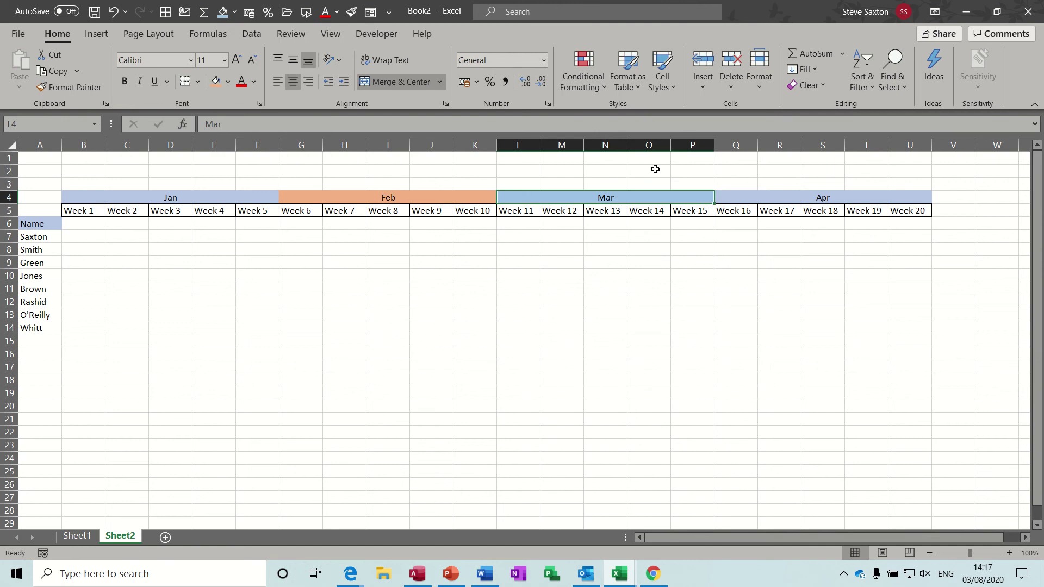
click(810, 199)
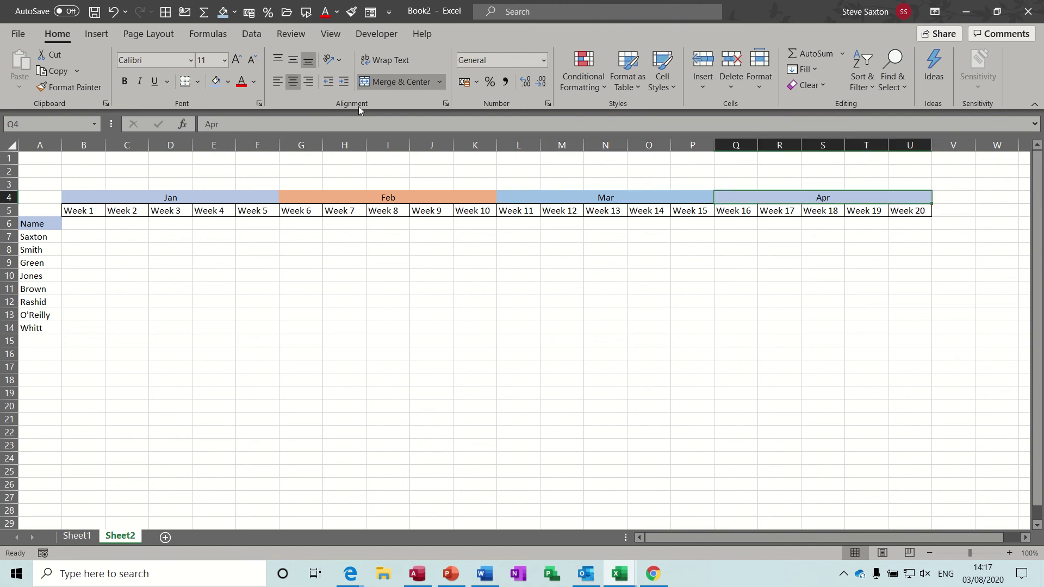
click(233, 16)
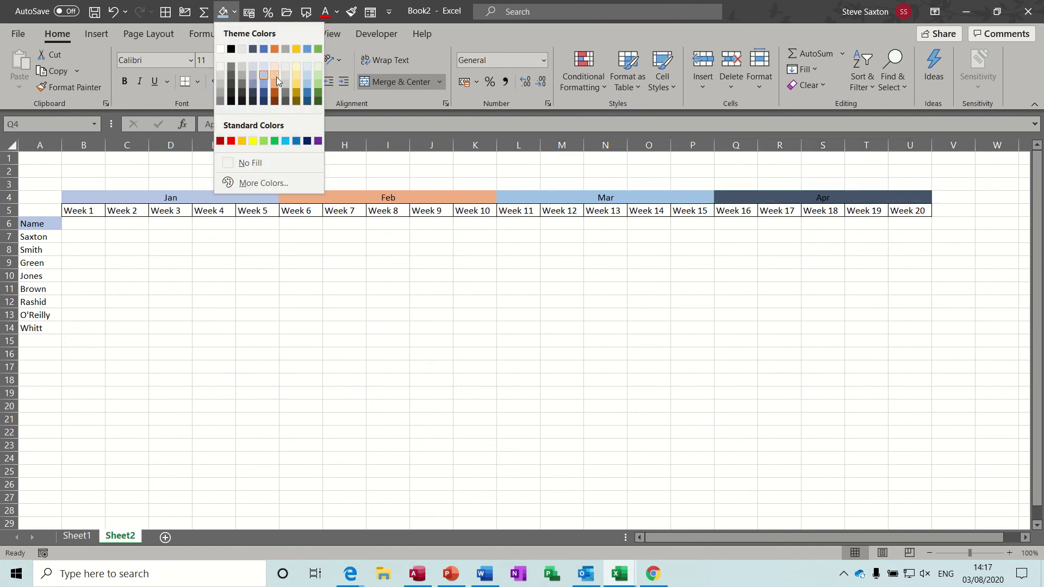
click(320, 83)
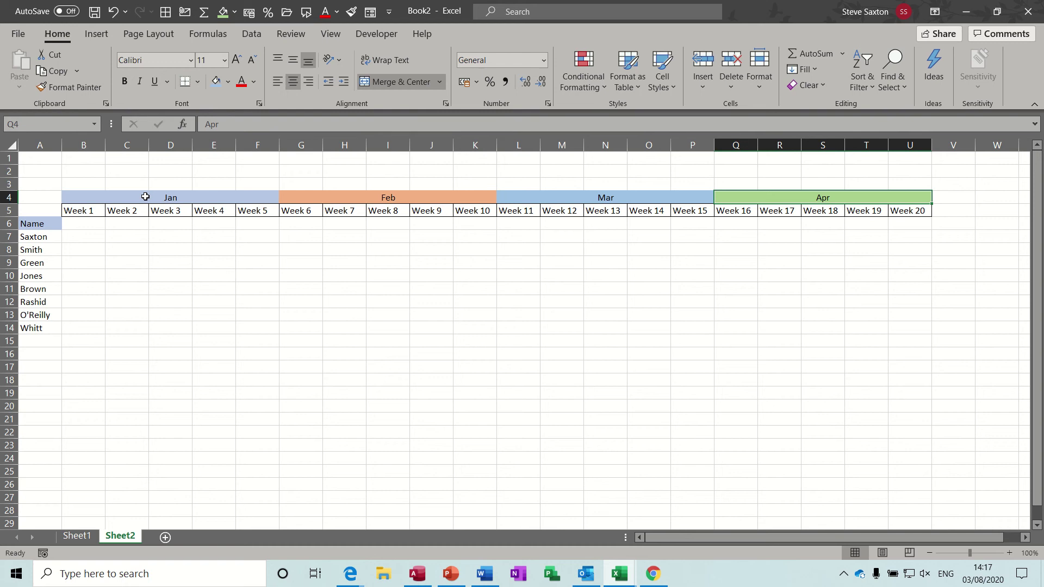
Apply All Borders to the B4:U17 grid, then select the names column A4:A17.
mouse_move(145, 196)
mouse_down()
mouse_move(680, 250)
mouse_move(821, 282)
mouse_move(803, 318)
mouse_move(801, 366)
mouse_up()
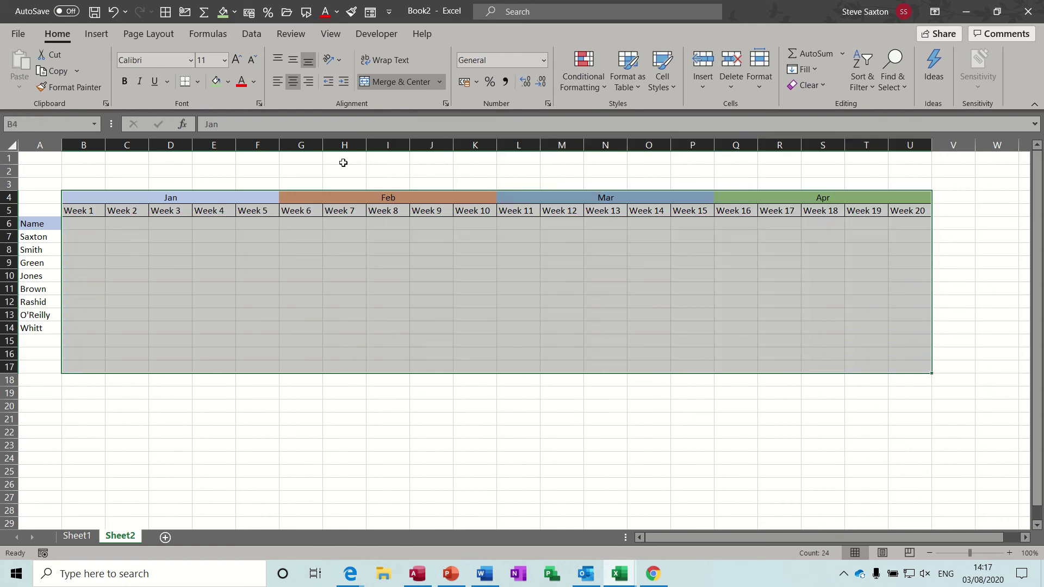
click(165, 13)
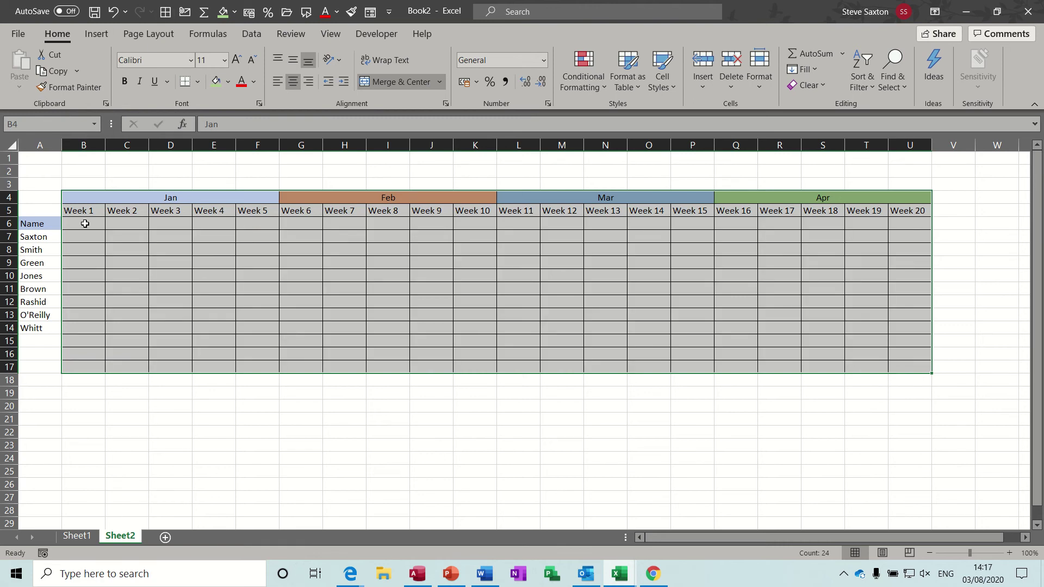
click(39, 198)
drag(39, 198, 38, 365)
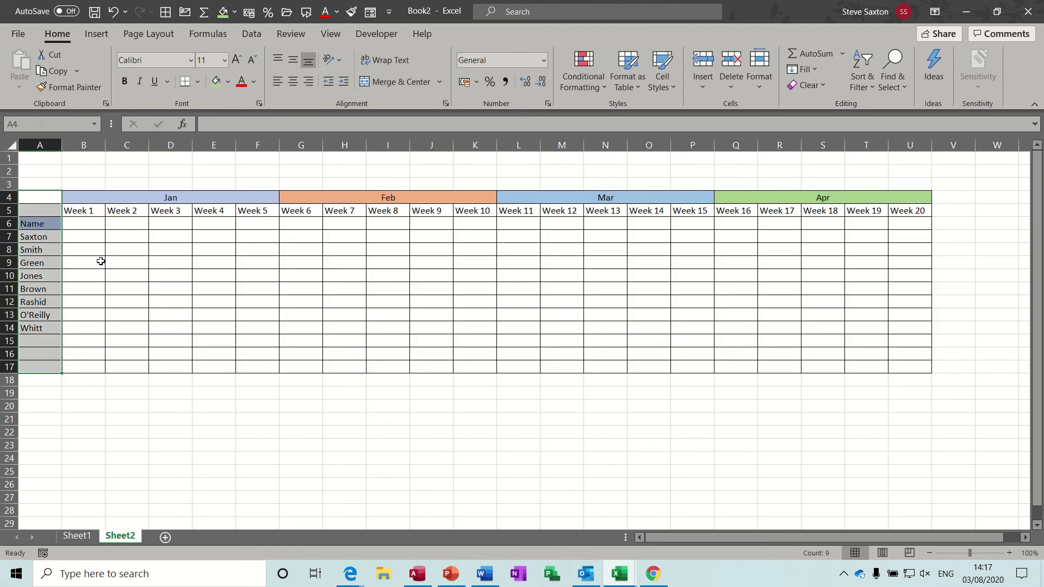
Type the legend labels Test Results, Negative and Positve into B1:B3.
click(82, 159)
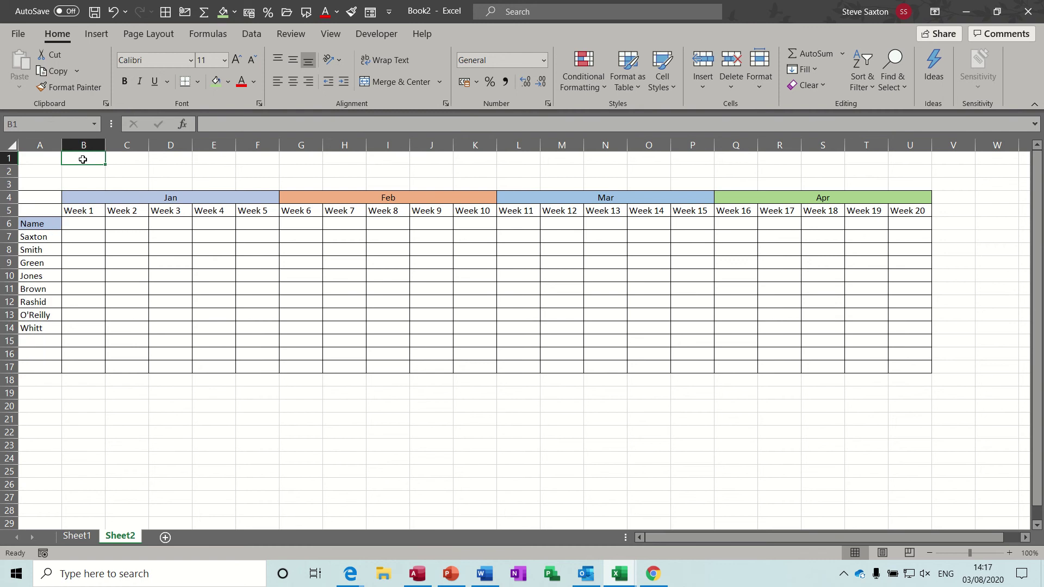
text(Test)
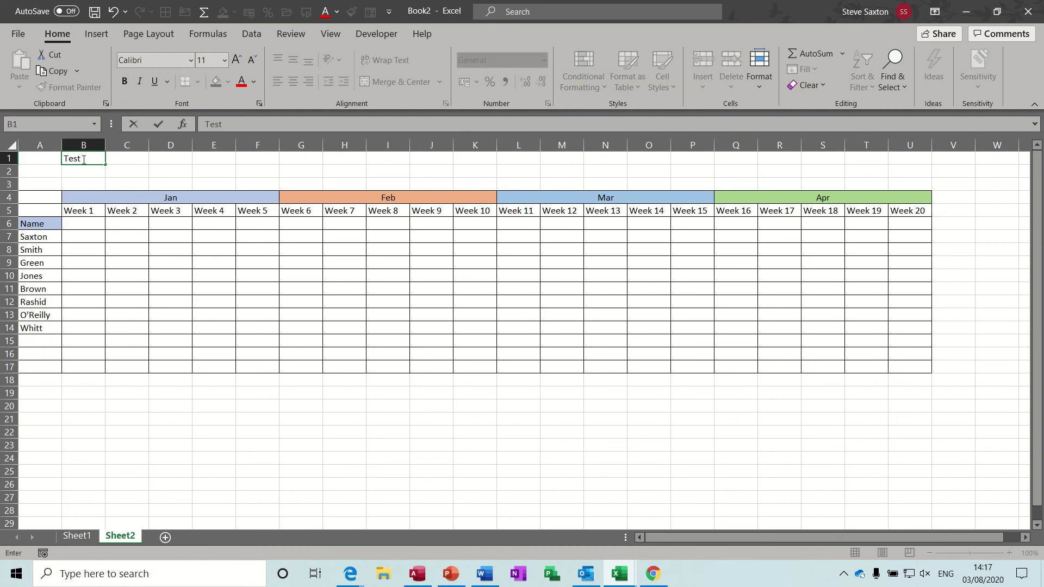
text( Results)
key(Return)
text(Nega)
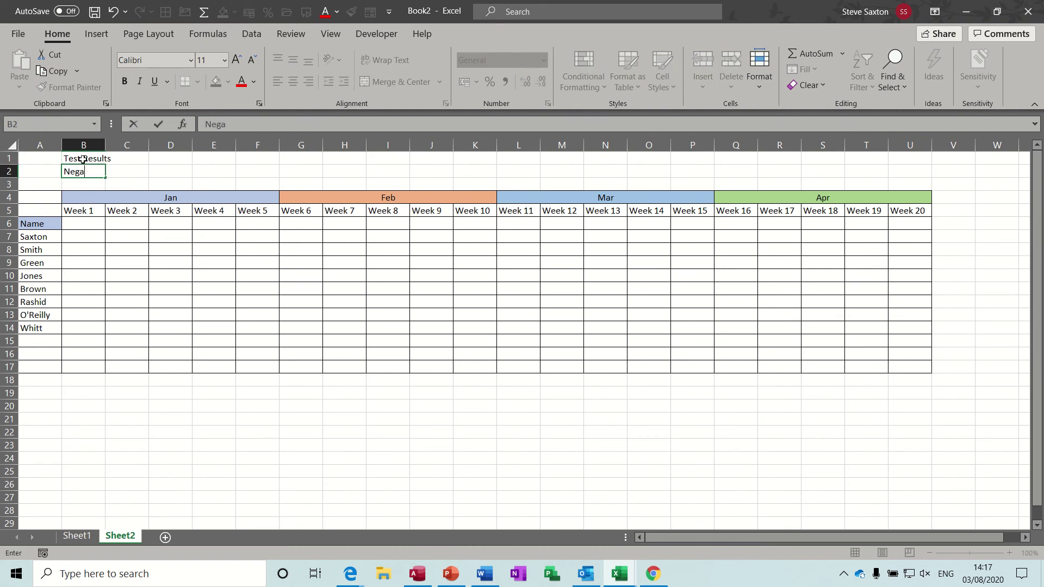
text(tive)
key(Return)
text(Po)
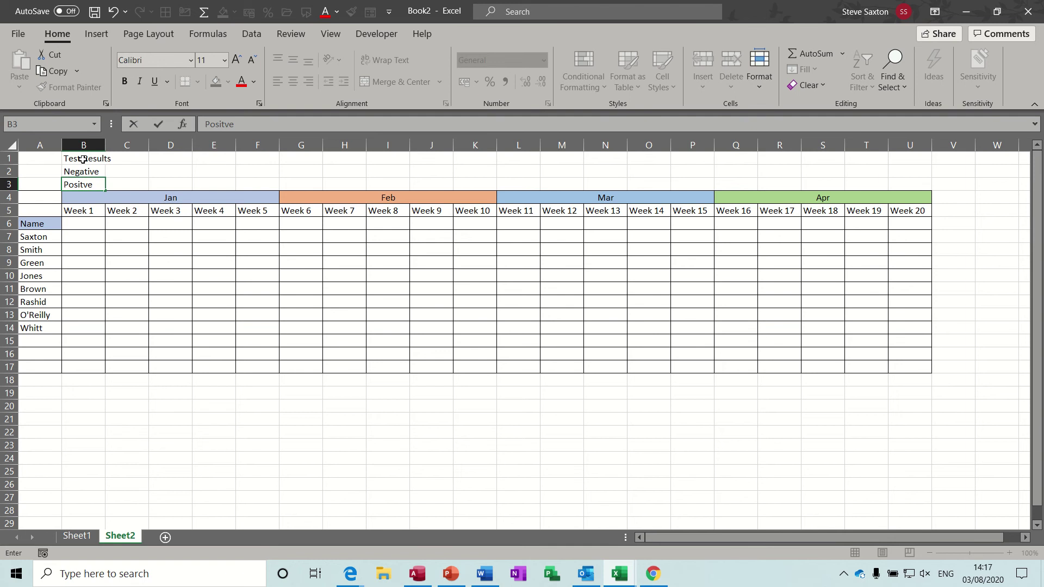
text(sitve)
Fill legend cell C2 green and C3 red.
click(133, 170)
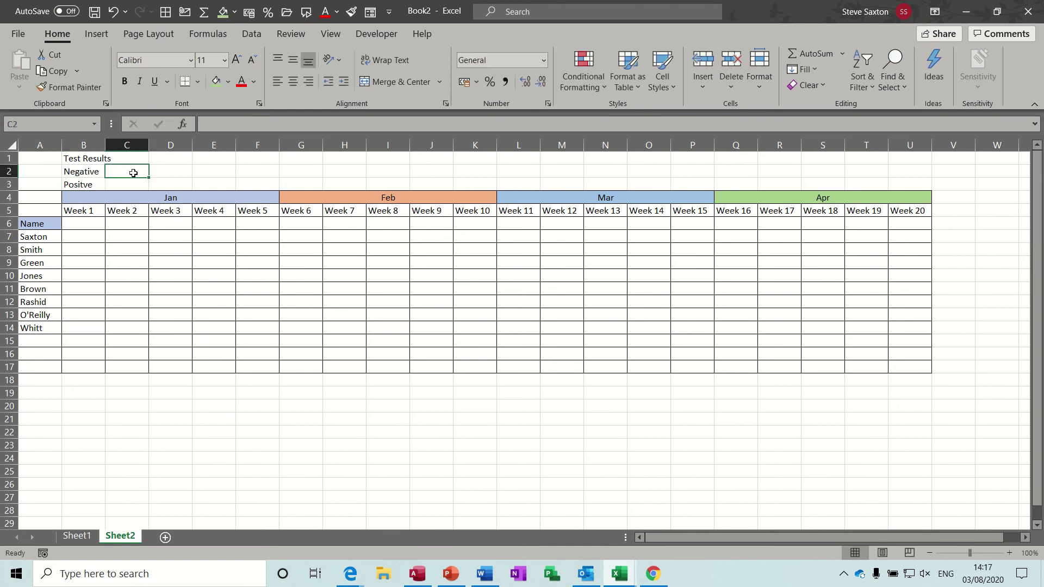
click(217, 83)
click(134, 183)
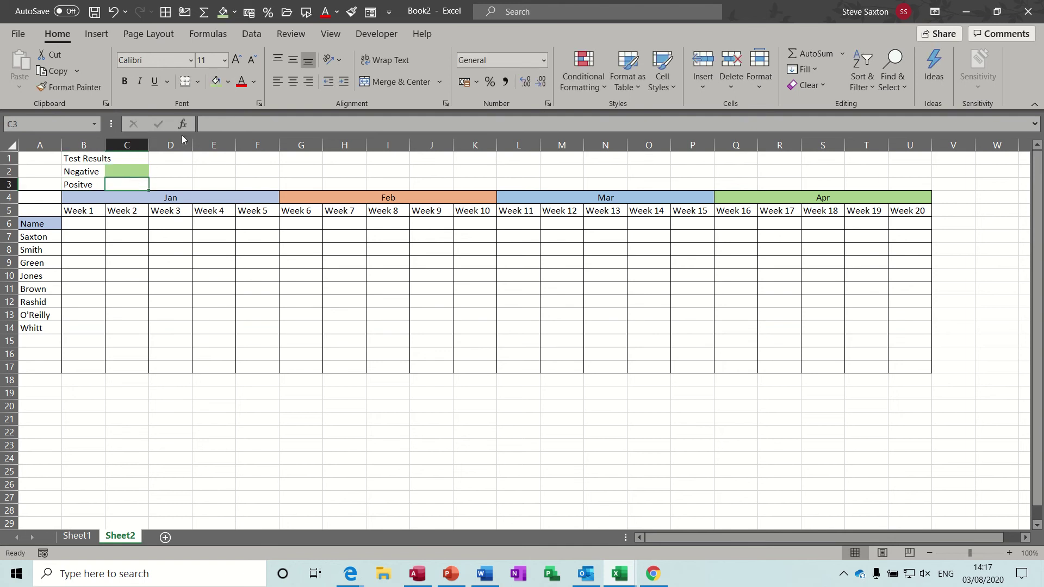
click(228, 83)
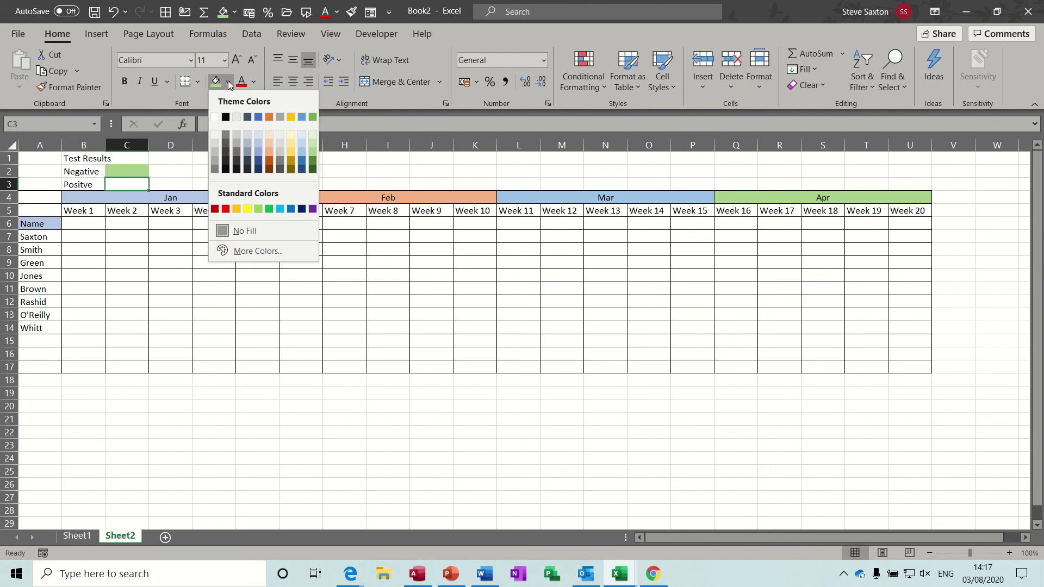
click(230, 209)
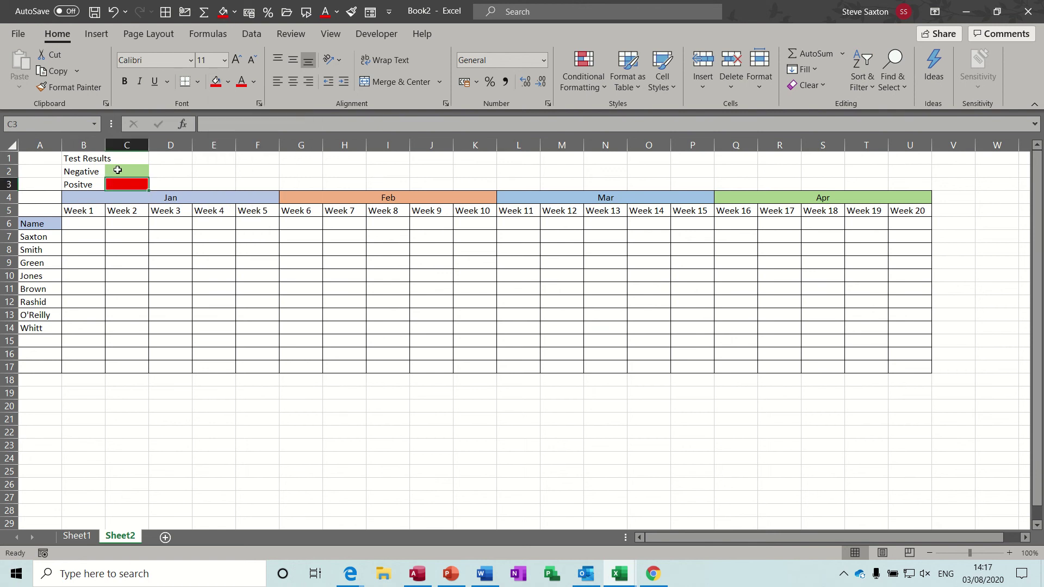
Enter N in the green C2 cell and P in the red C3 cell.
click(117, 170)
text(N)
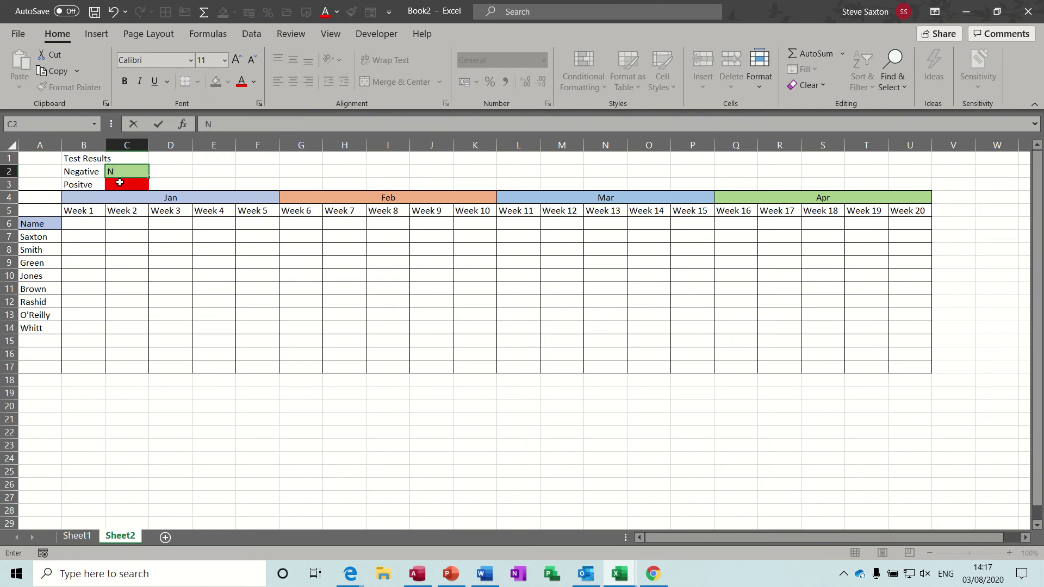
click(119, 182)
text(P)
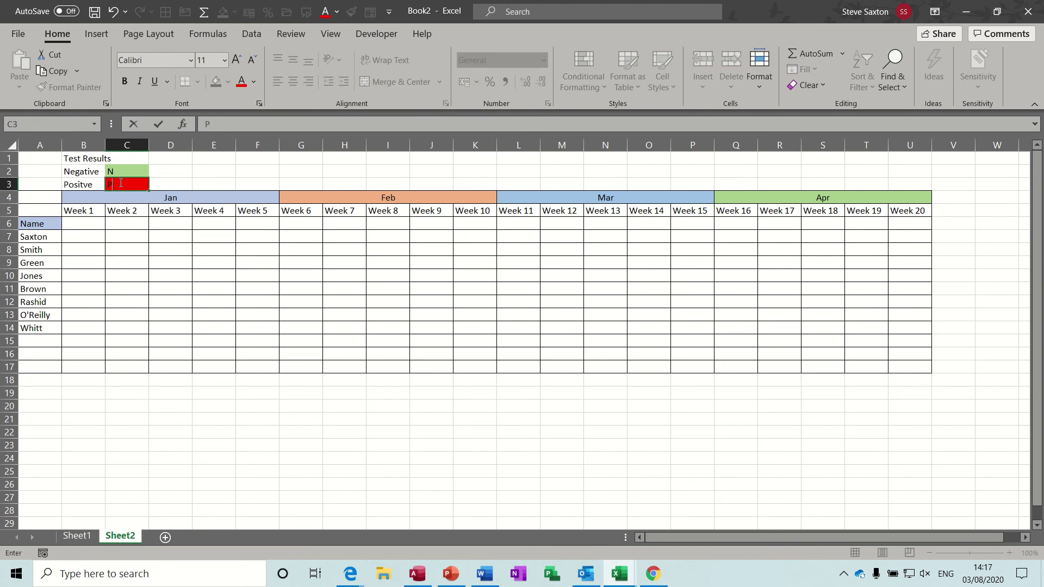
click(163, 174)
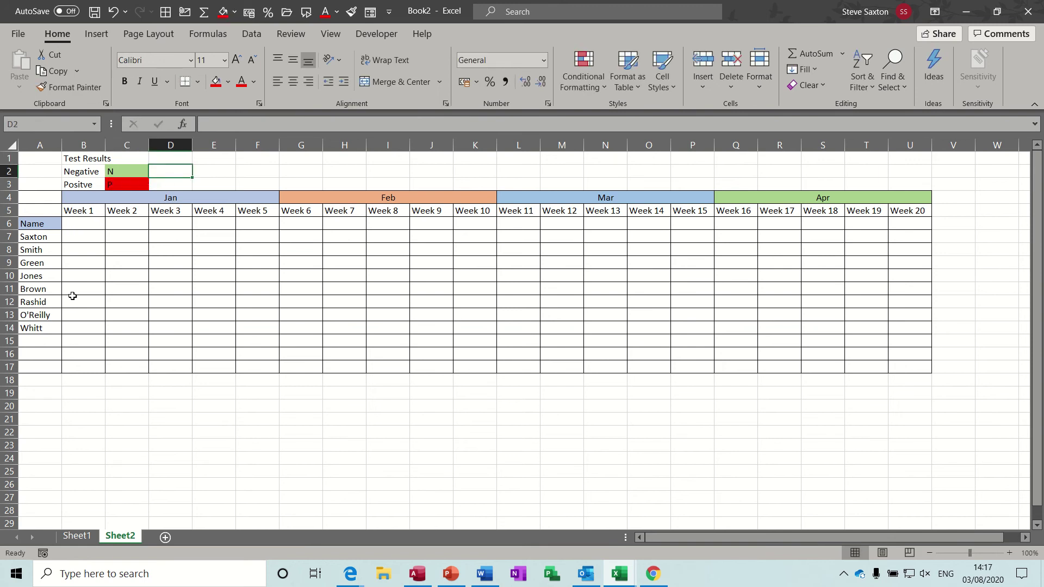
For B7:U17, add a conditional formatting rule giving cells equal to N a light green fill.
drag(75, 237, 901, 363)
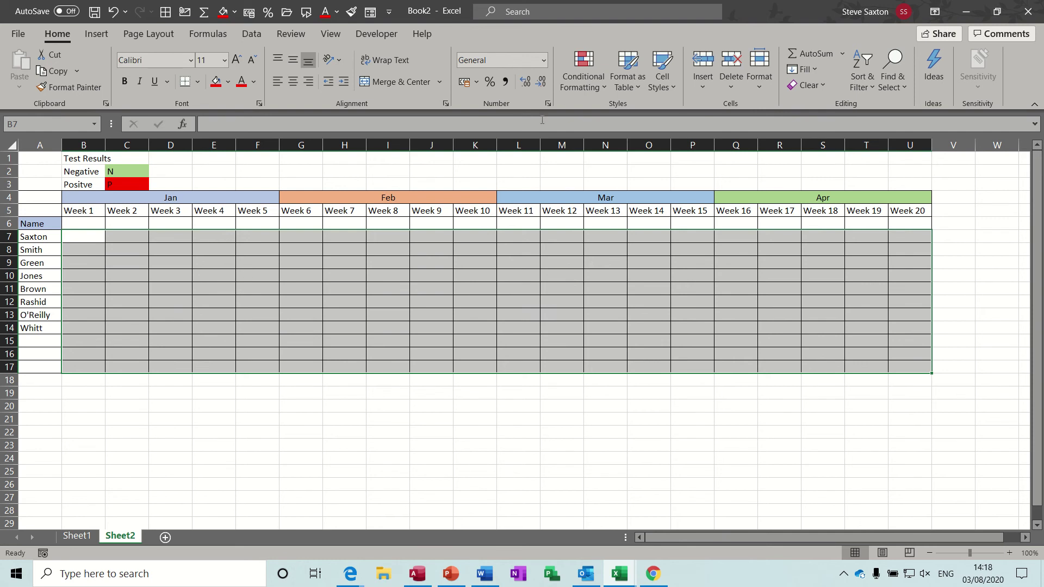
click(585, 87)
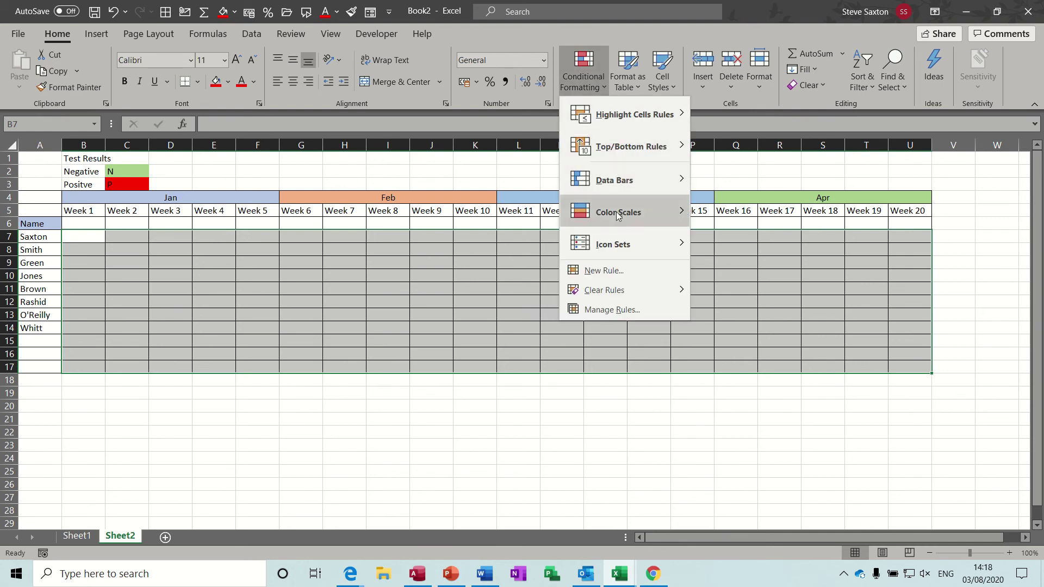
click(594, 307)
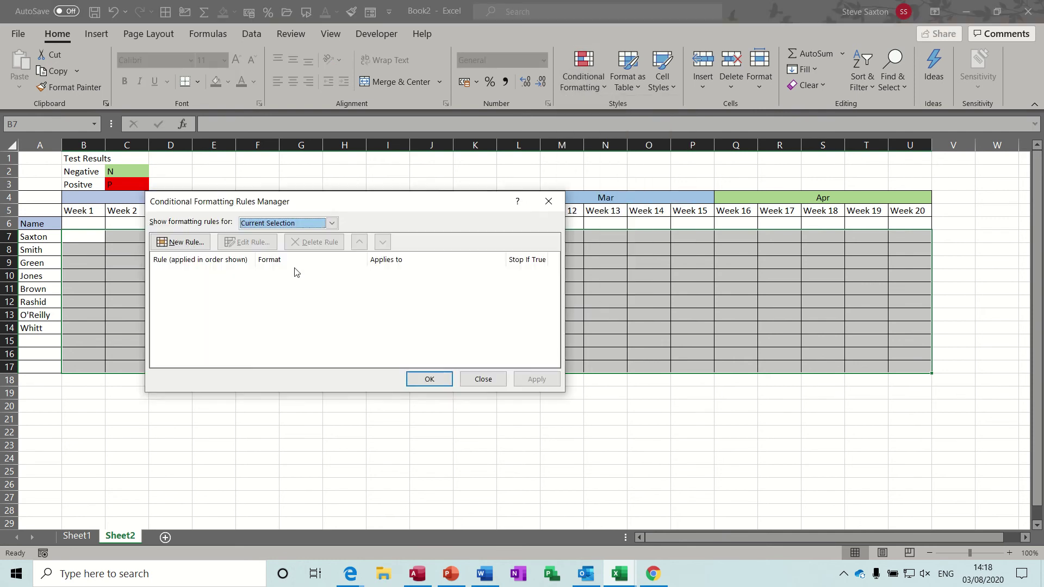
click(194, 245)
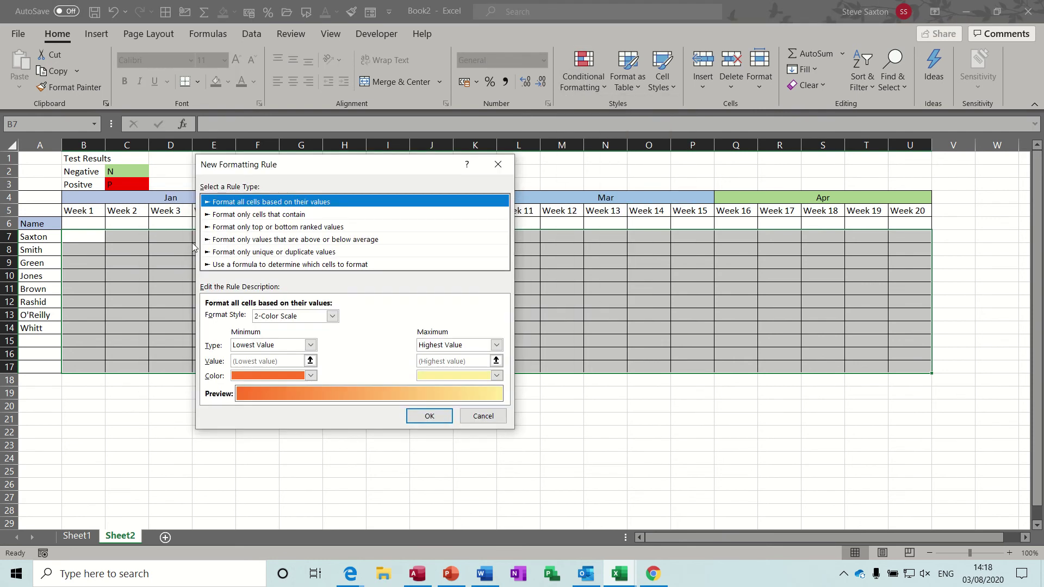
click(250, 216)
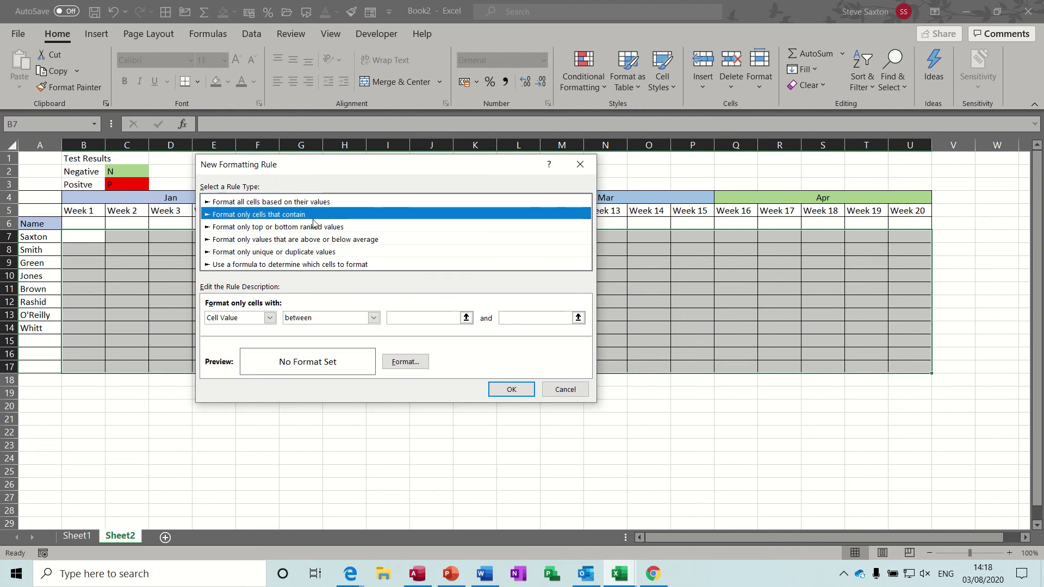
click(373, 318)
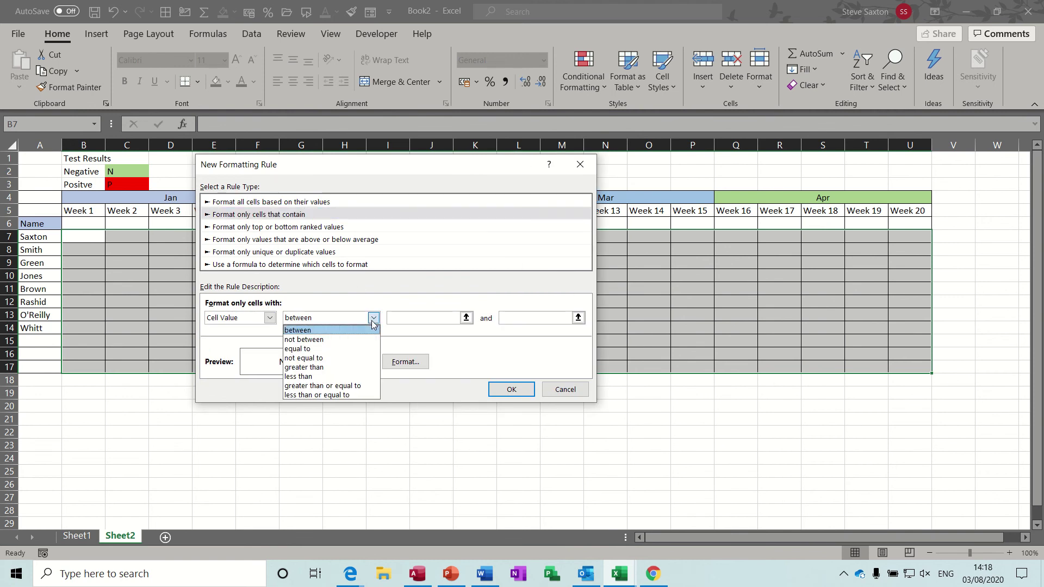
click(352, 348)
click(401, 319)
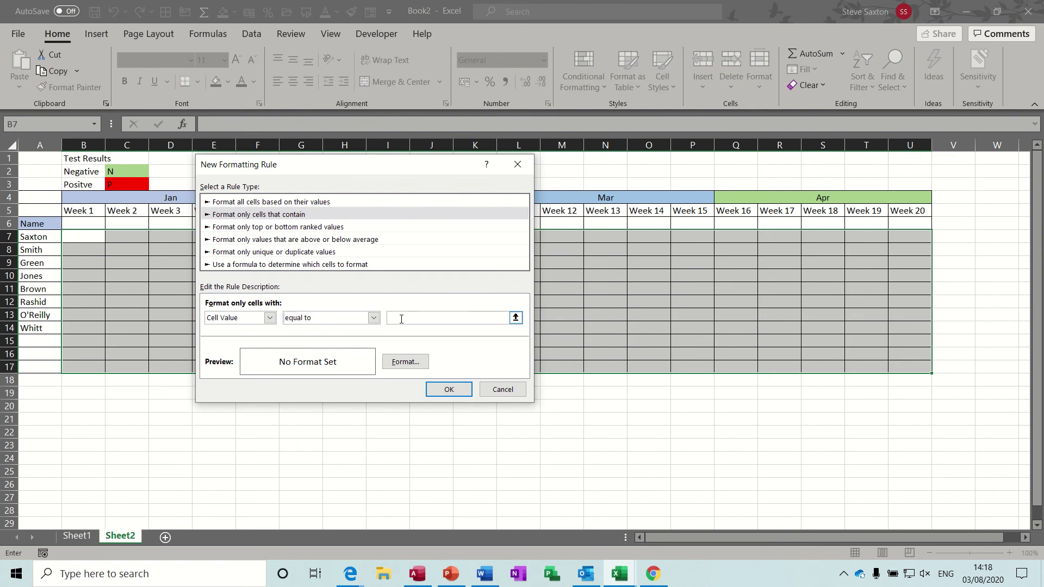
click(400, 362)
click(245, 247)
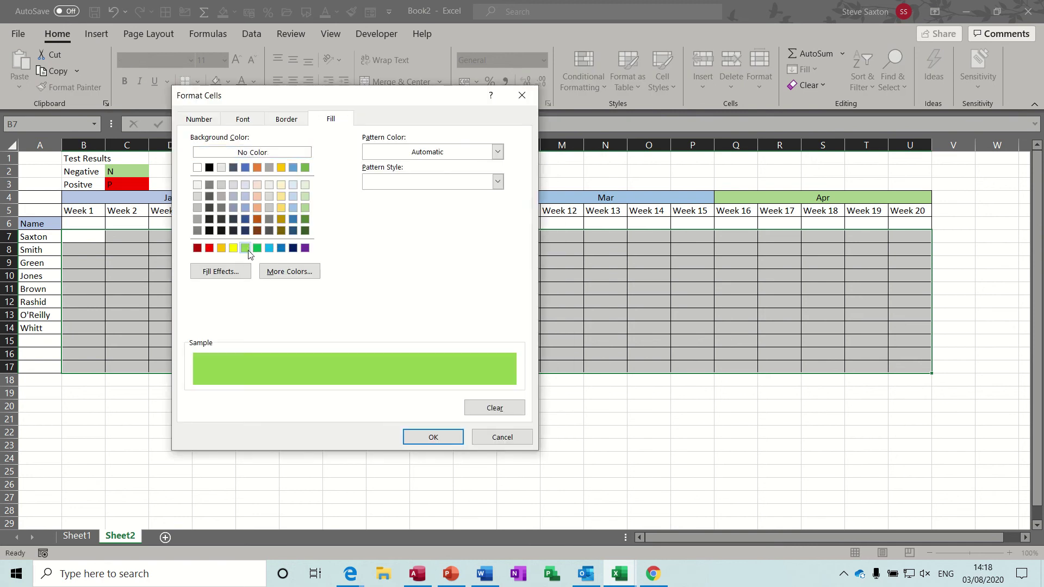
click(430, 435)
click(438, 390)
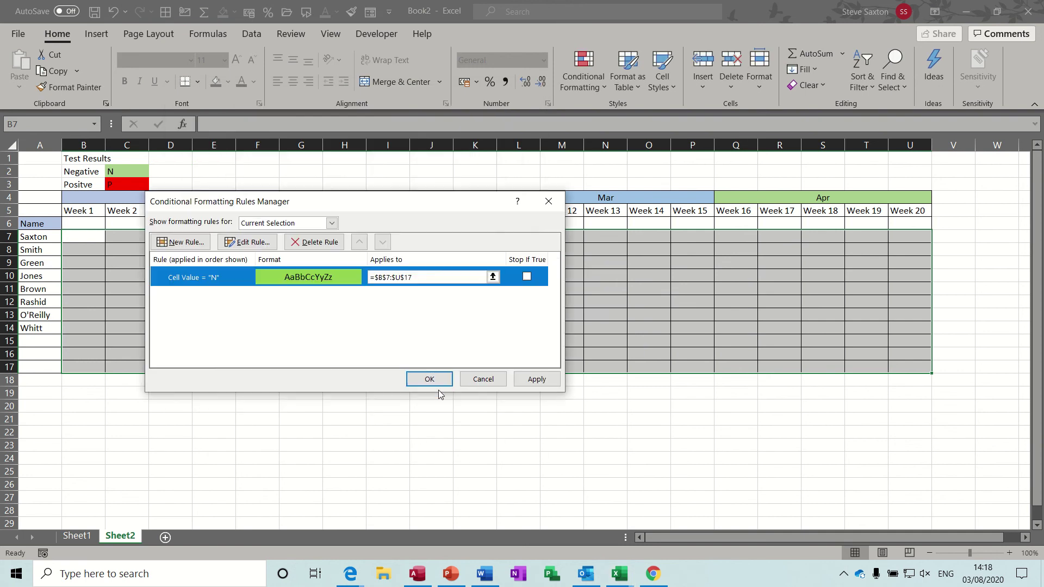
Add a second rule filling cells equal to P red.
click(182, 242)
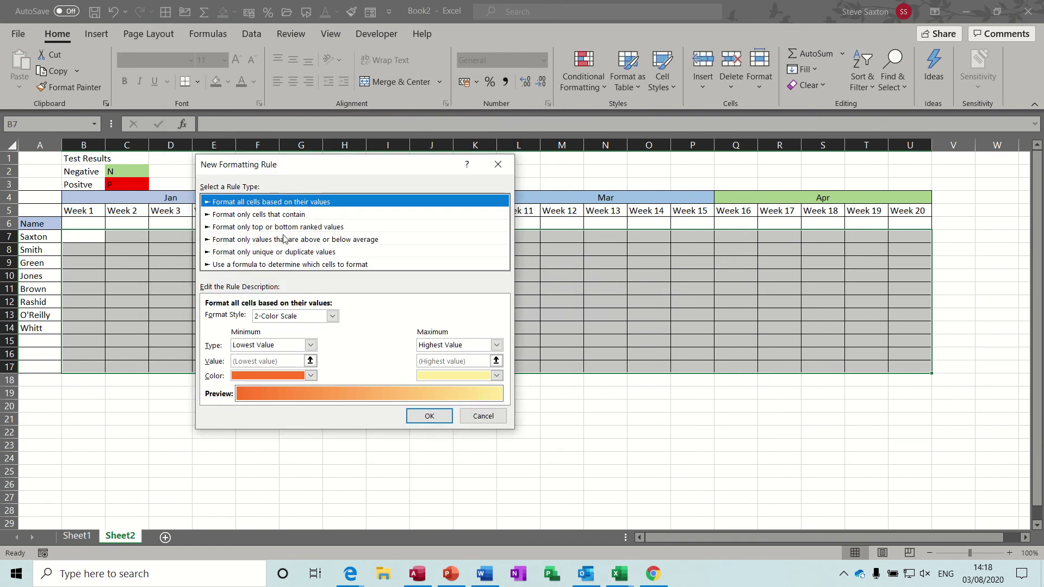
click(278, 214)
click(374, 318)
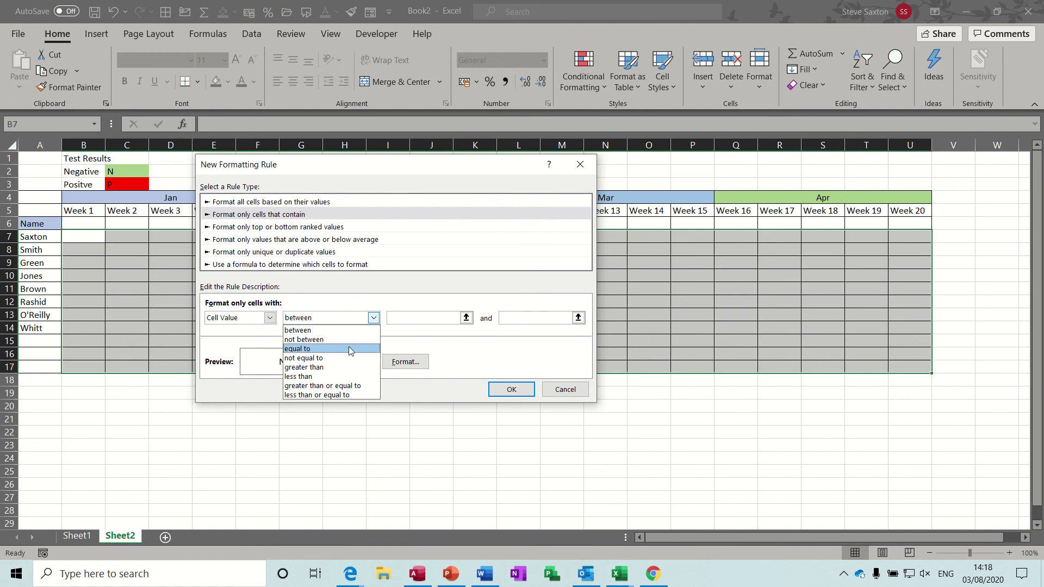
click(348, 347)
click(398, 317)
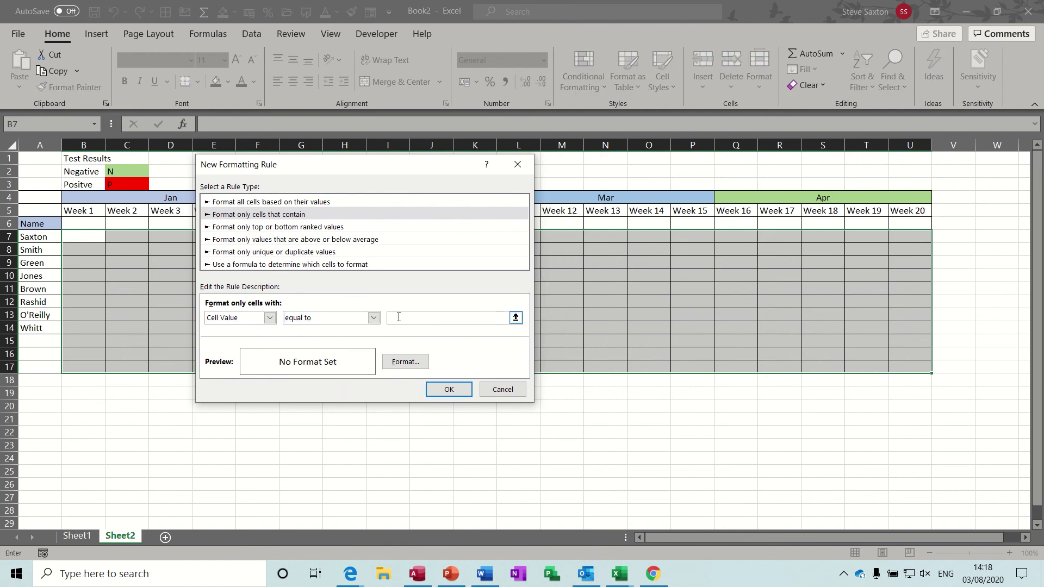
click(405, 361)
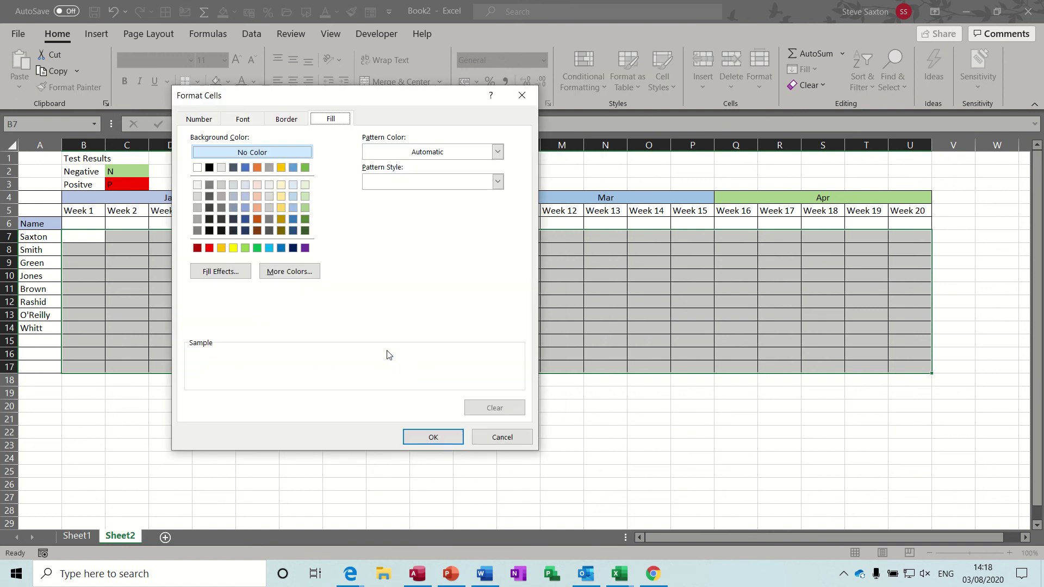
click(210, 249)
click(414, 435)
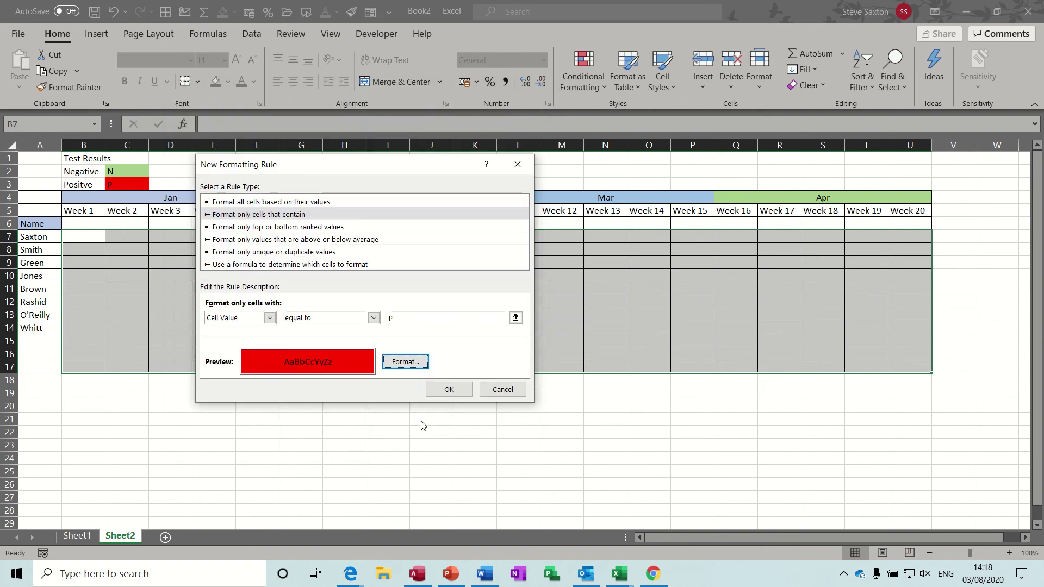
click(447, 390)
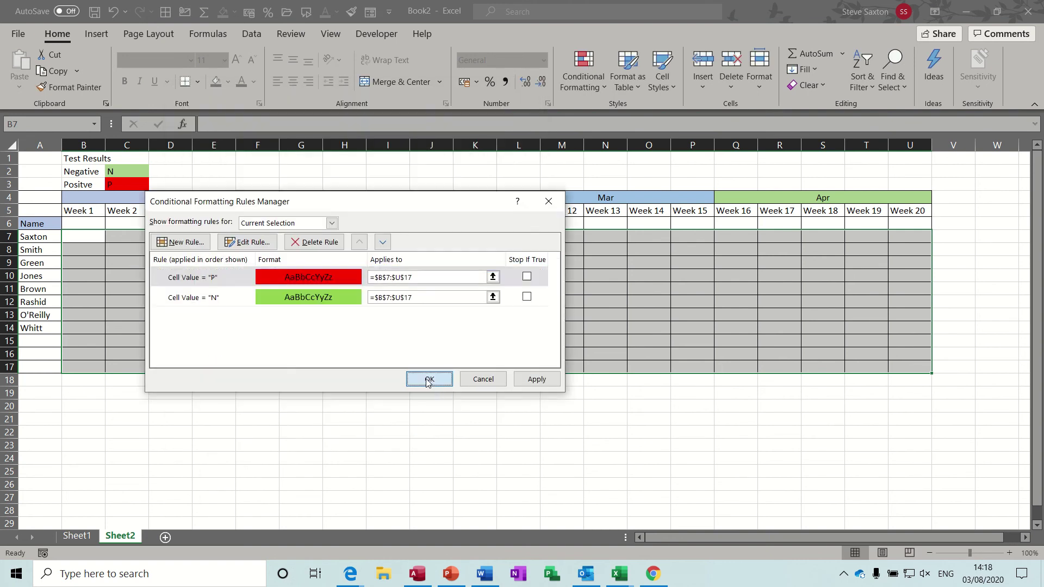
Apply the rules, then enter n in E8 and p in E9 to check the colours.
click(425, 378)
click(206, 246)
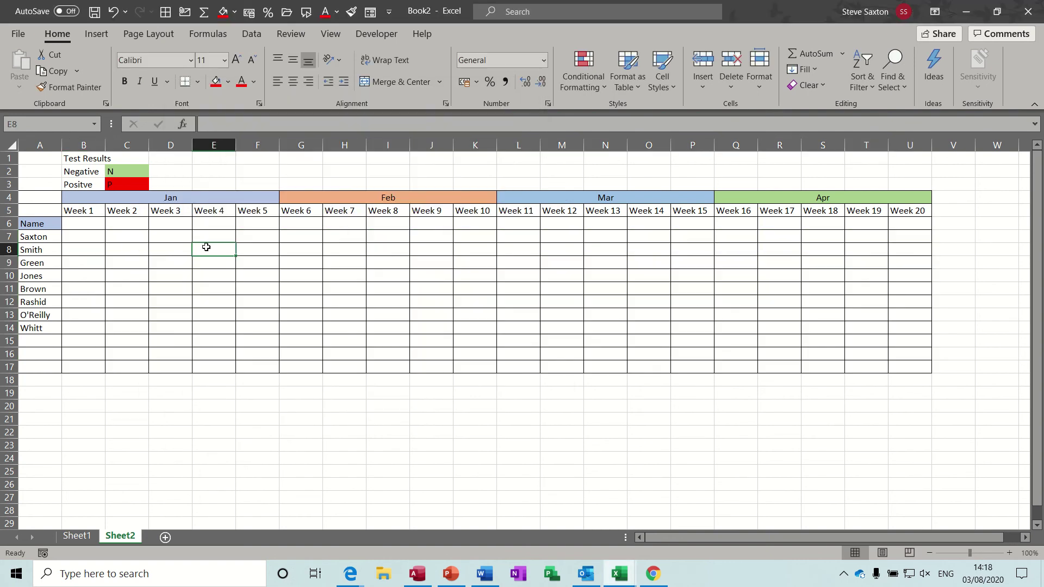
text(n)
key(Return)
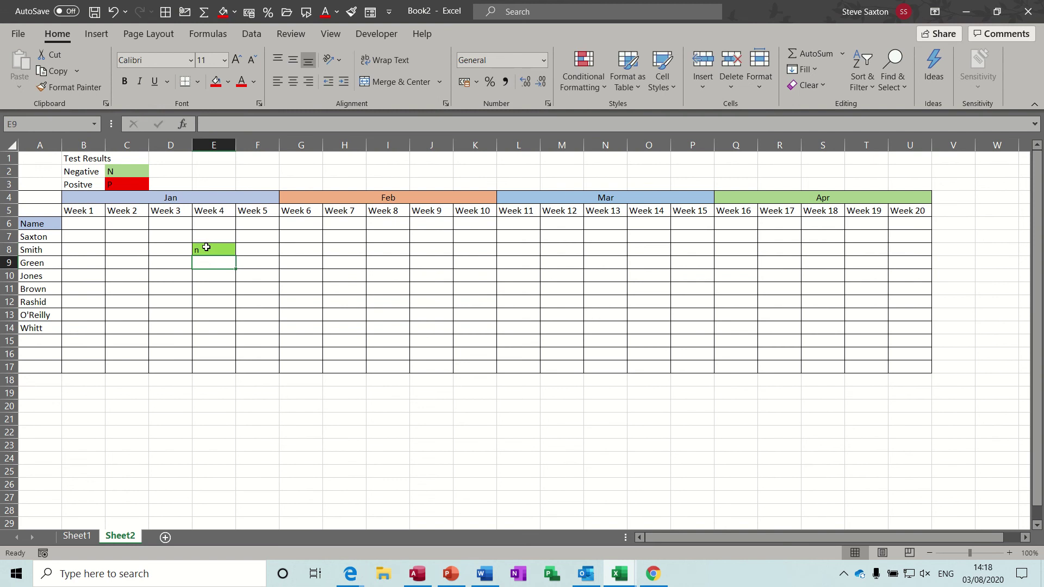
text(p)
key(Return)
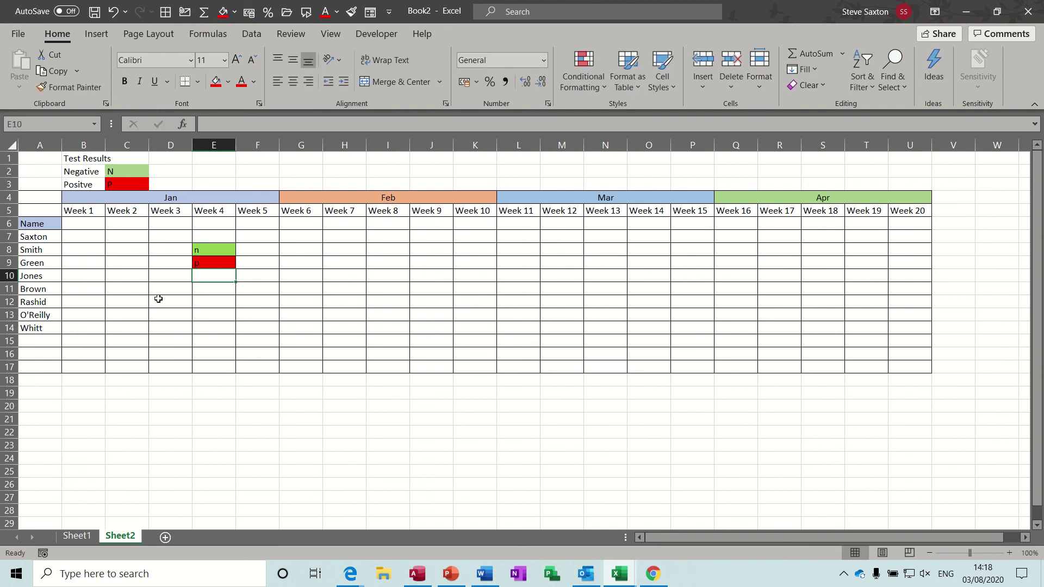
click(39, 380)
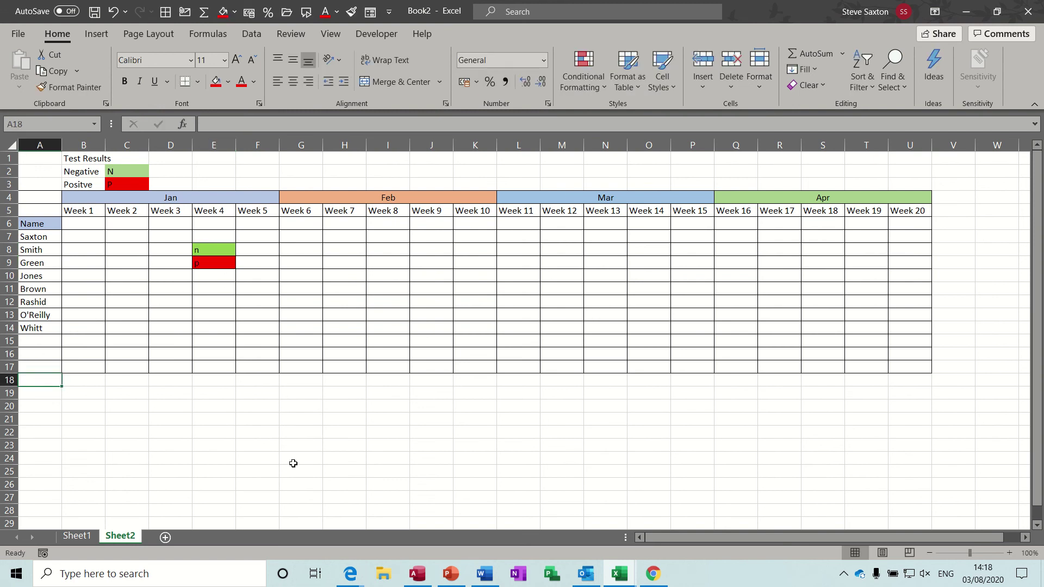
Label A18:A20 as Total, Negatives and Positives.
text(Total)
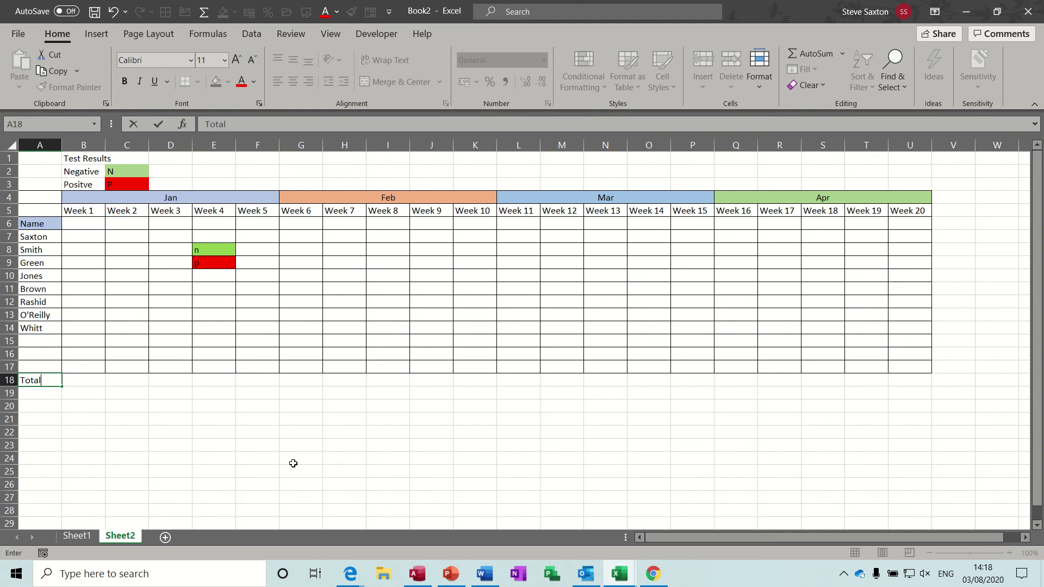
key(Return)
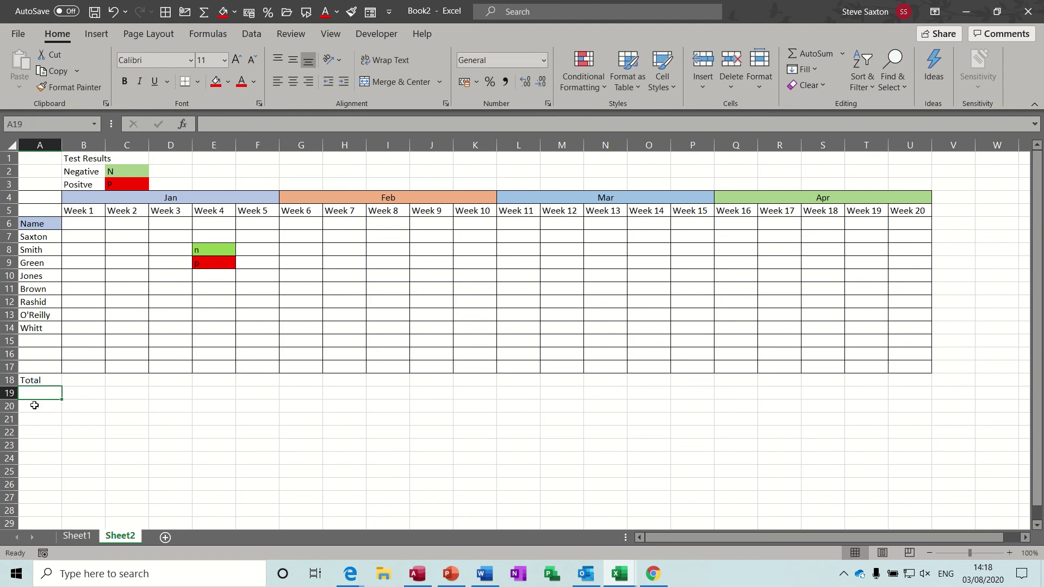
text(Ne)
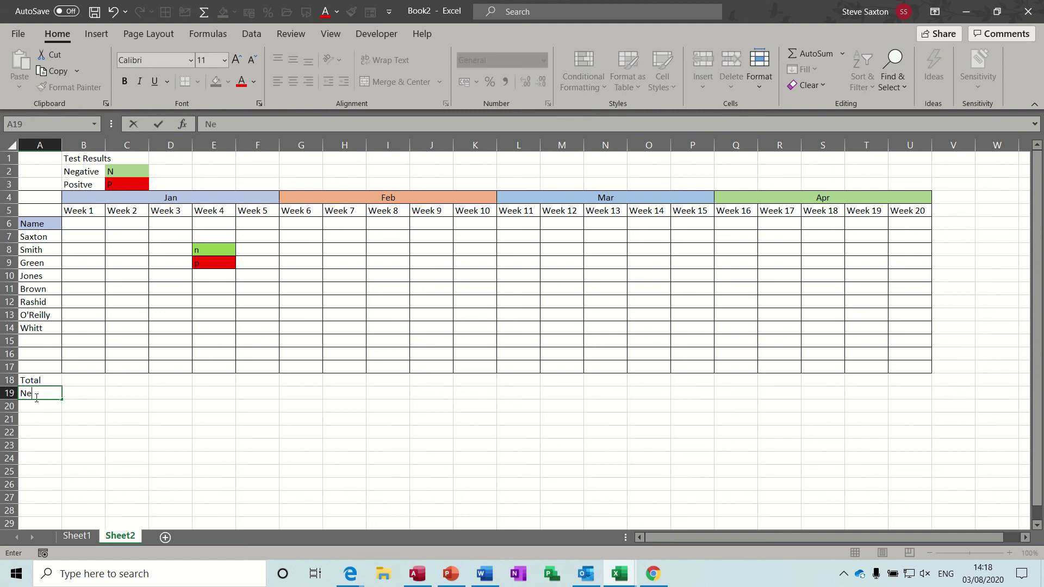
text(gatives)
key(Return)
text(Posi)
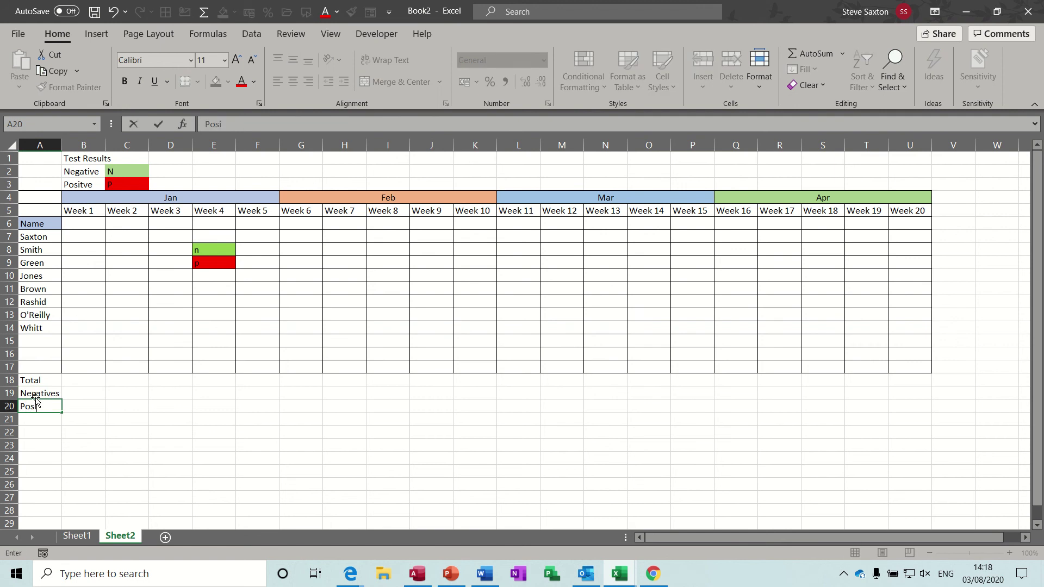
text(tives)
key(Return)
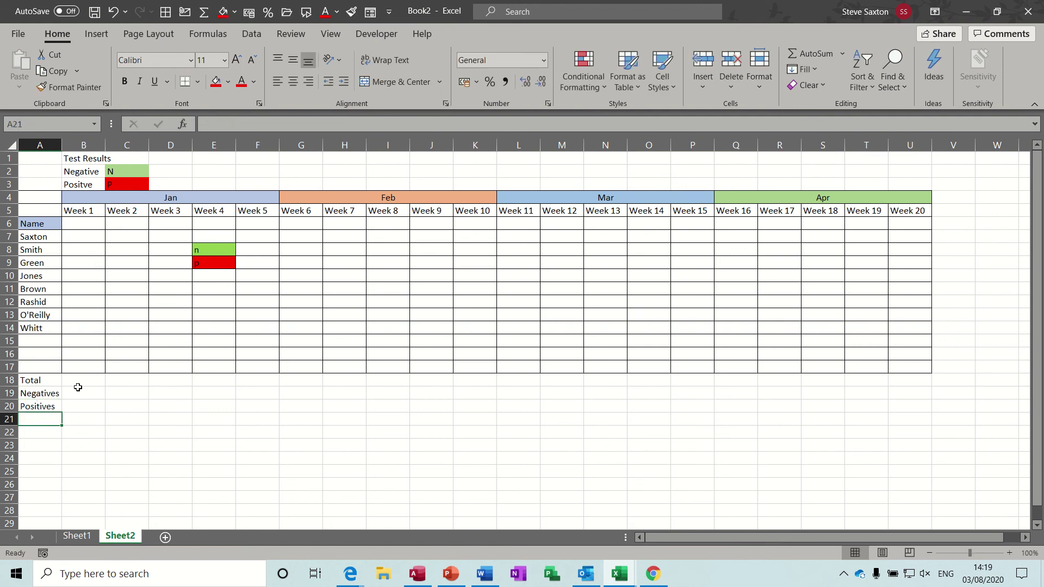
click(78, 390)
Enter N in B7 and P in B8, discarding the AutoComplete suggestions.
click(81, 238)
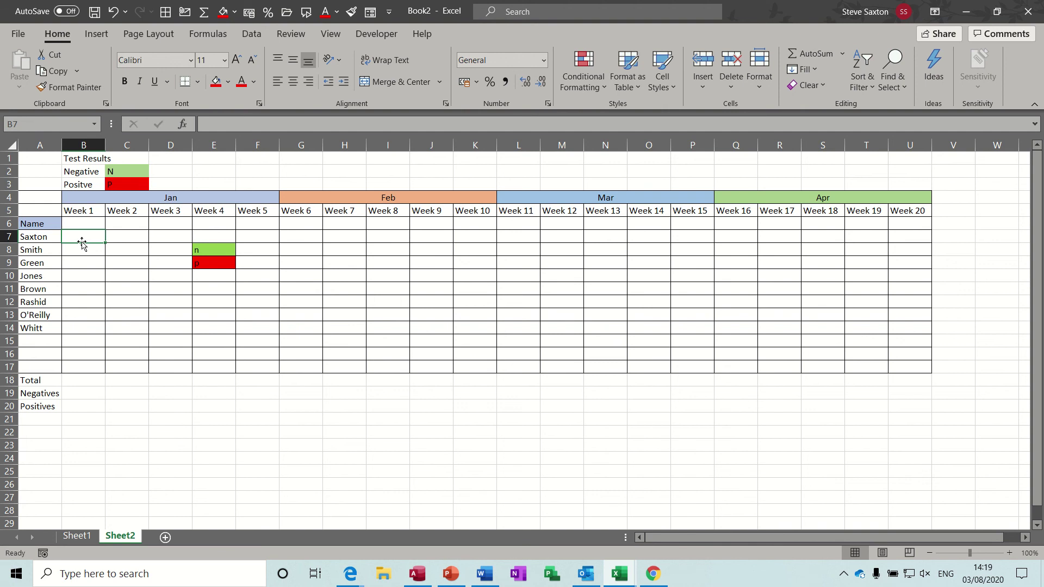
text(N)
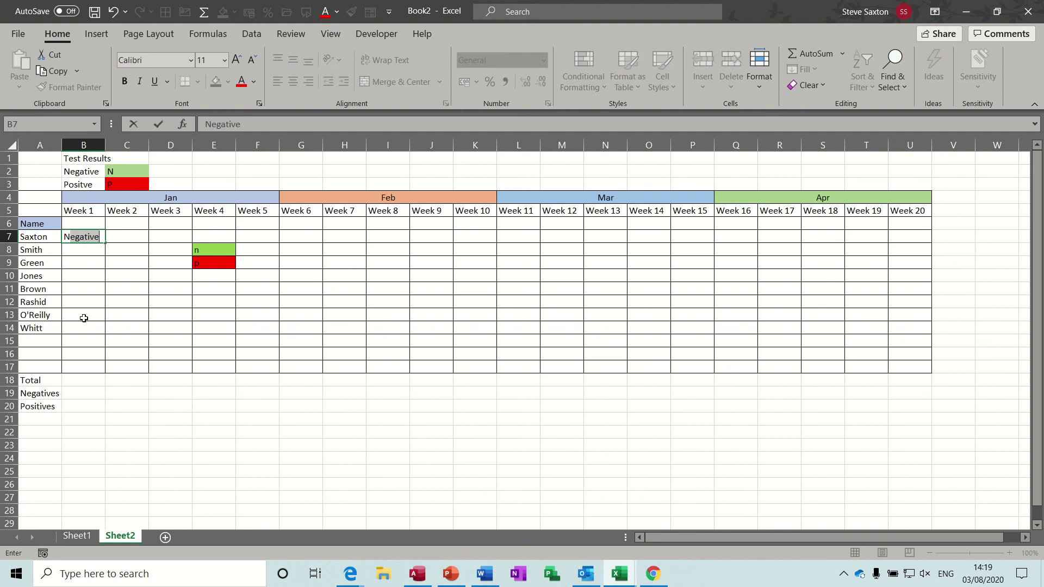
key(BackSpace)
click(83, 318)
key(Down)
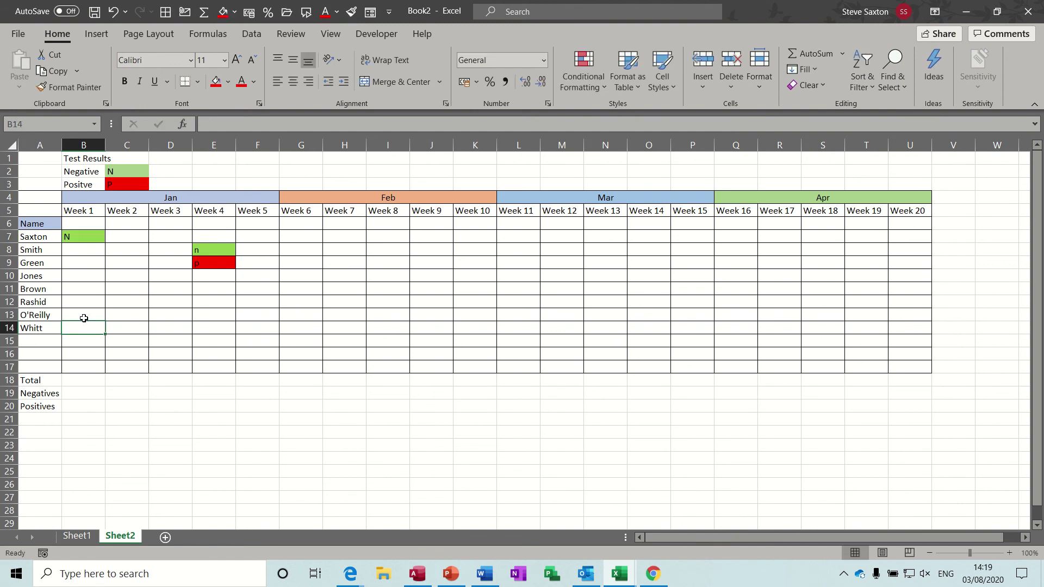
click(81, 252)
text(P)
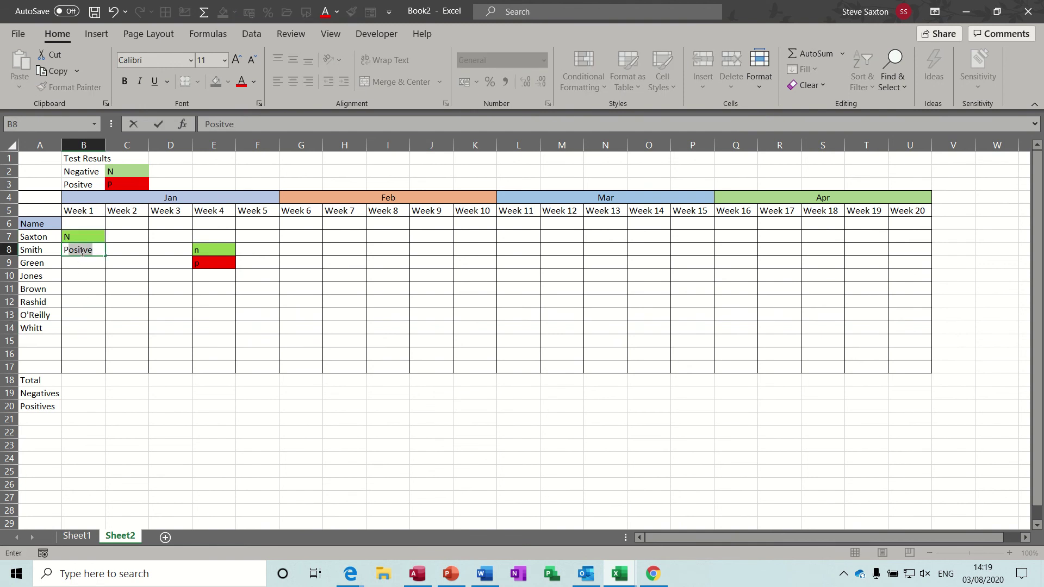
key(BackSpace)
click(84, 263)
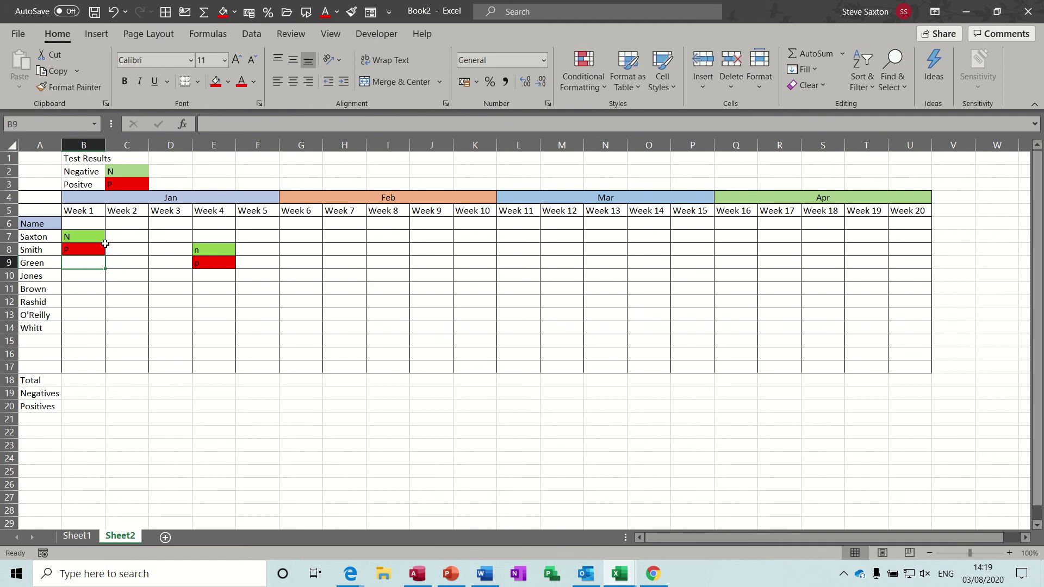
click(80, 380)
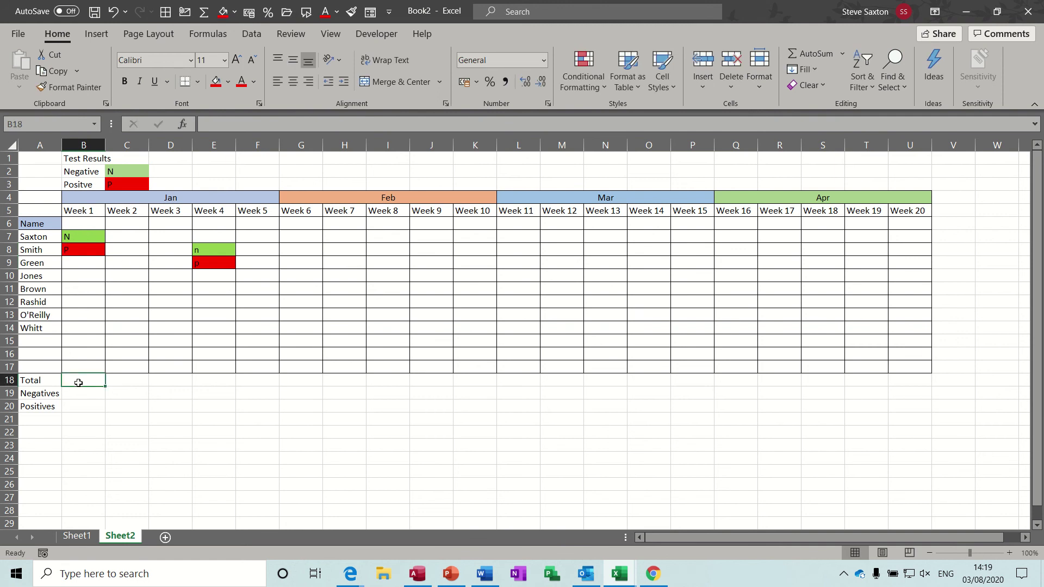
Put =COUNTA(B7:B17) in B18 and add an N in B9 so Week 1 totals 3.
text(=counta()
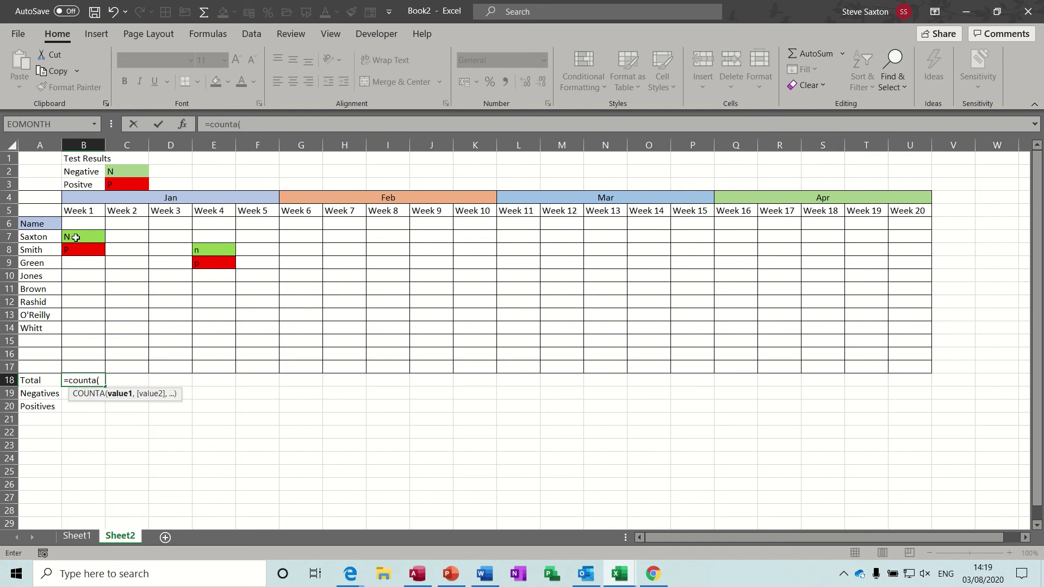
drag(76, 237, 79, 364)
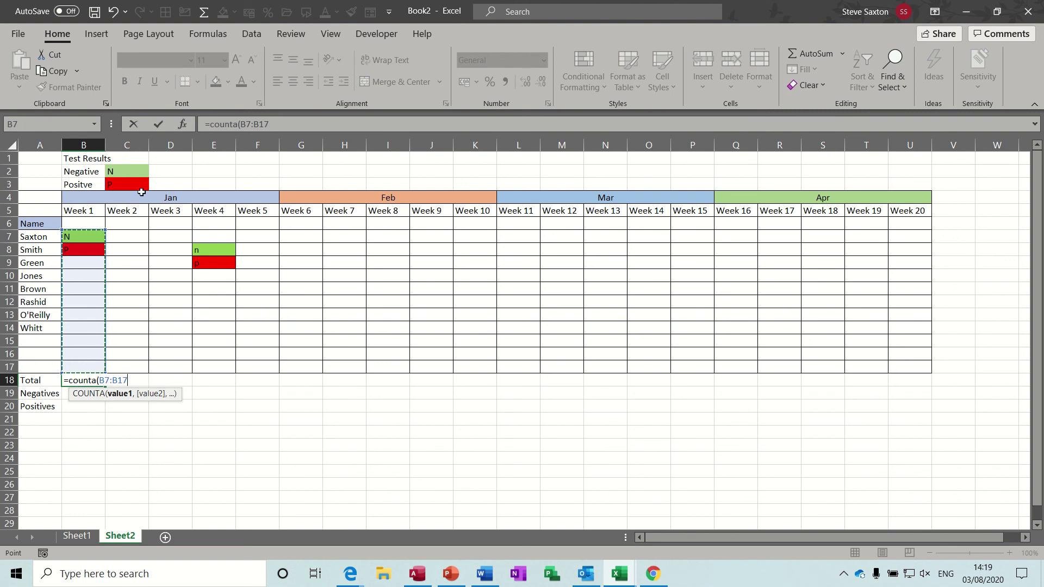
click(158, 125)
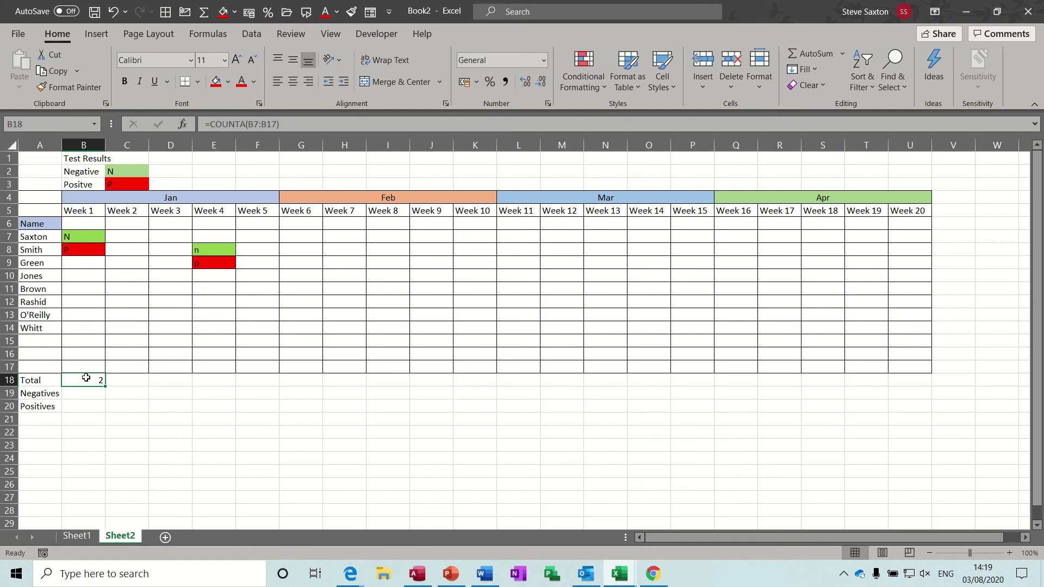
click(84, 266)
text(N)
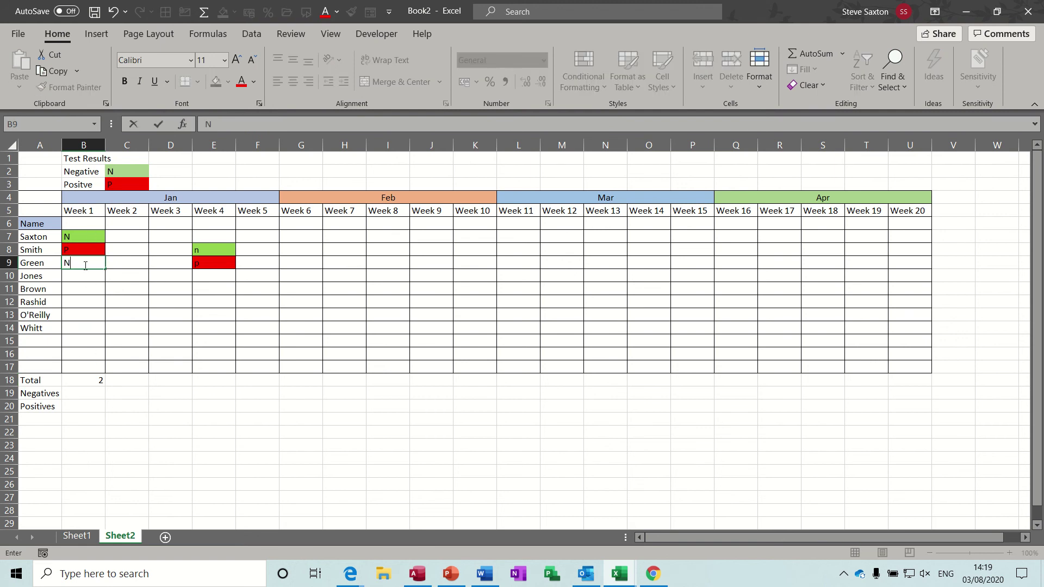
key(Return)
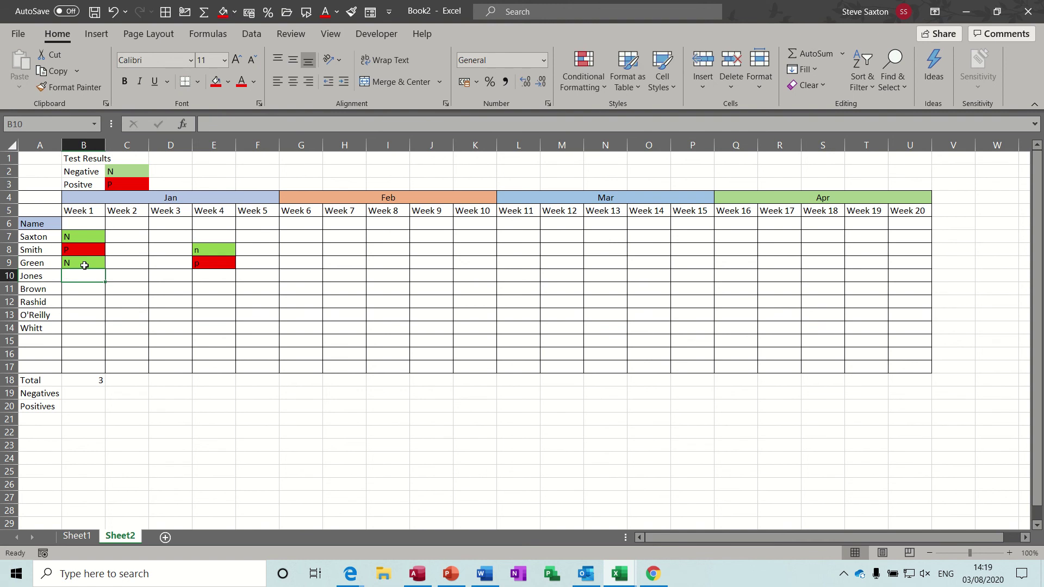
Enter =COUNTIF(B7:B17,$C$2) in B19 to count Week 1 negatives.
click(86, 393)
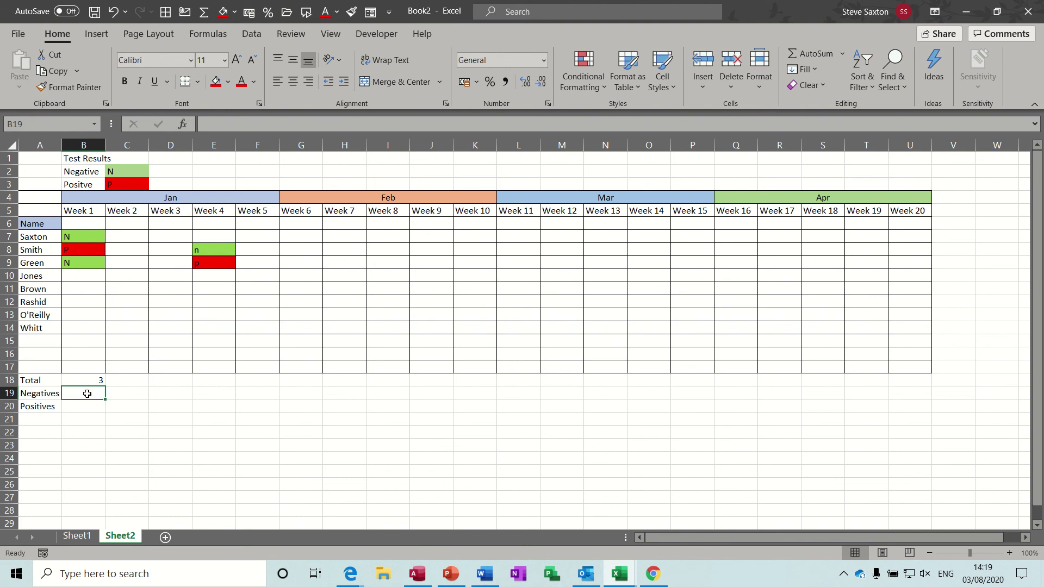
text(=countif)
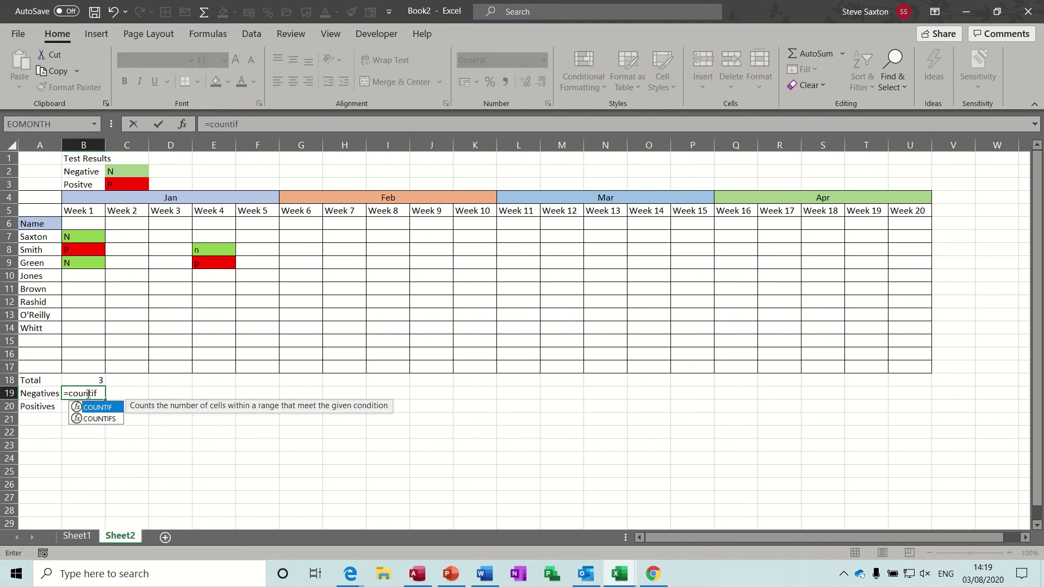
text(()
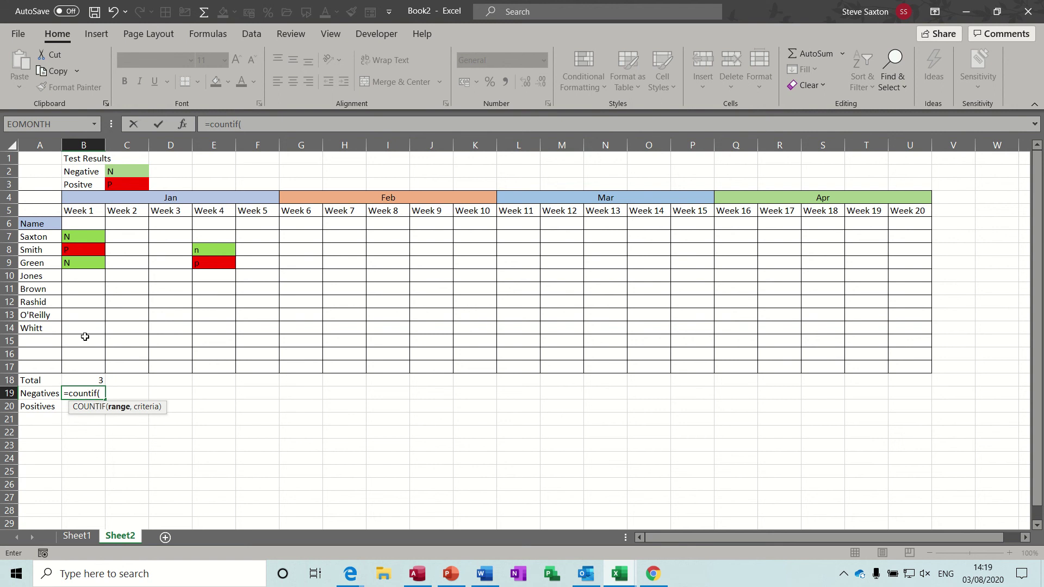
drag(76, 238, 75, 363)
text(,)
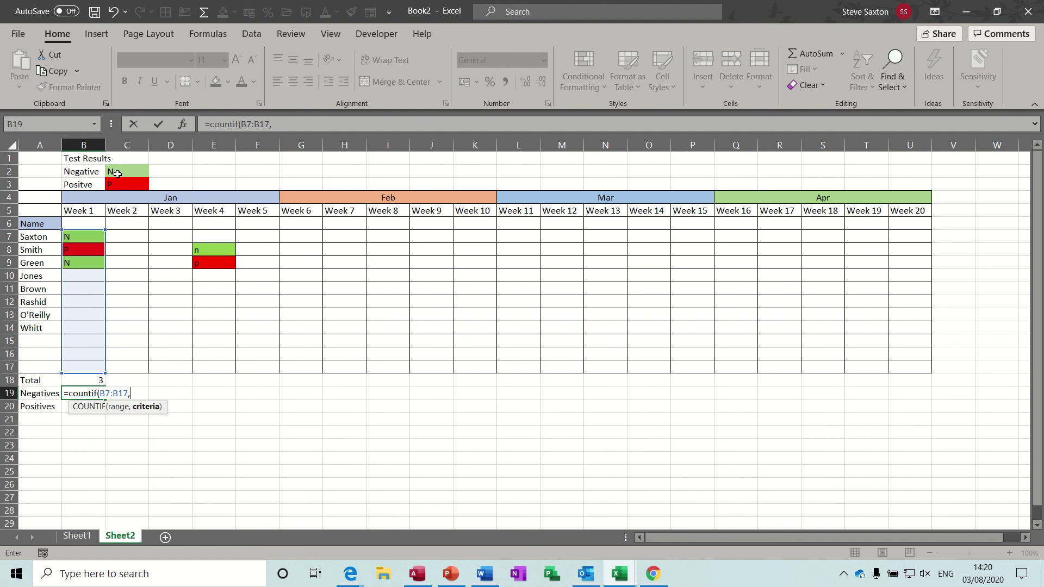
click(117, 172)
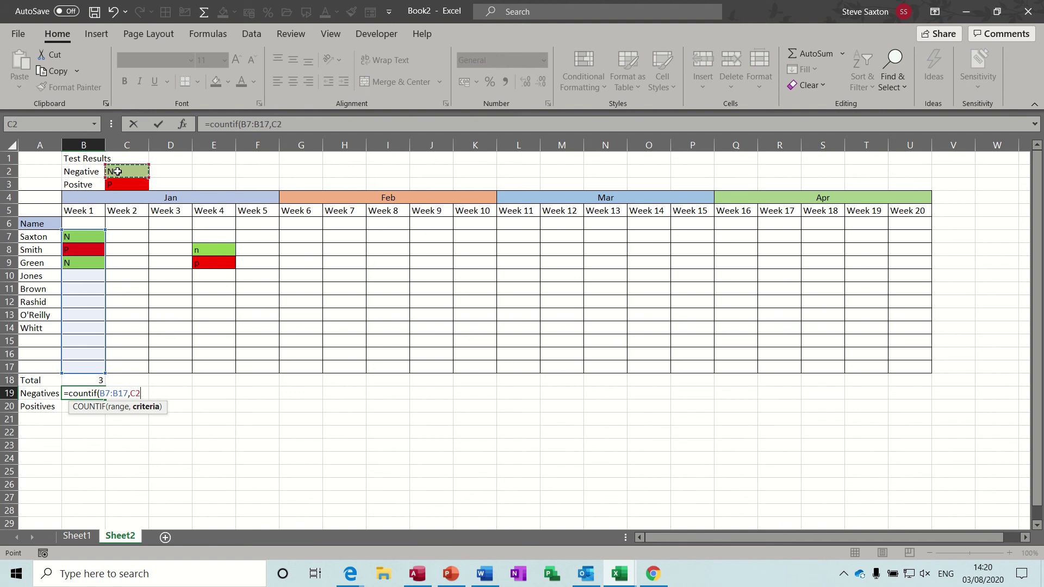
key(XF86AudioLowerVolume)
text())
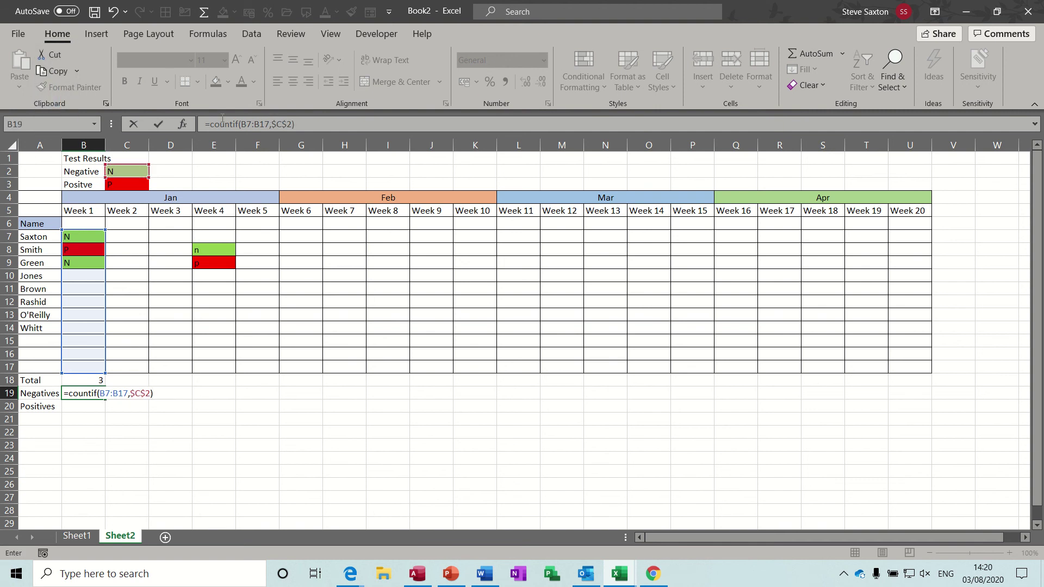
click(157, 124)
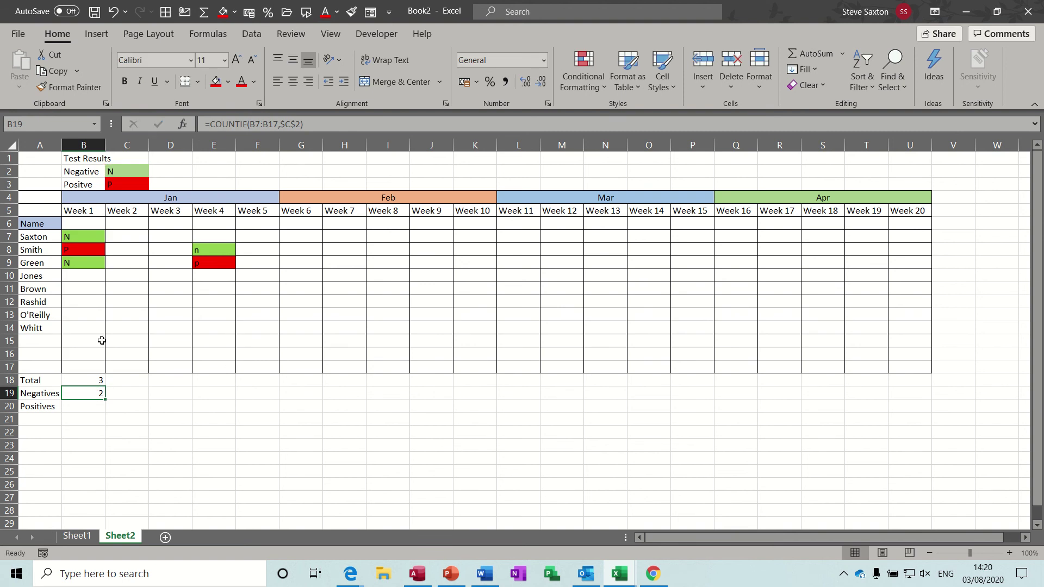
Enter =COUNTIF(B7:B17,$C$3) in B20 to count Week 1 positives.
click(95, 404)
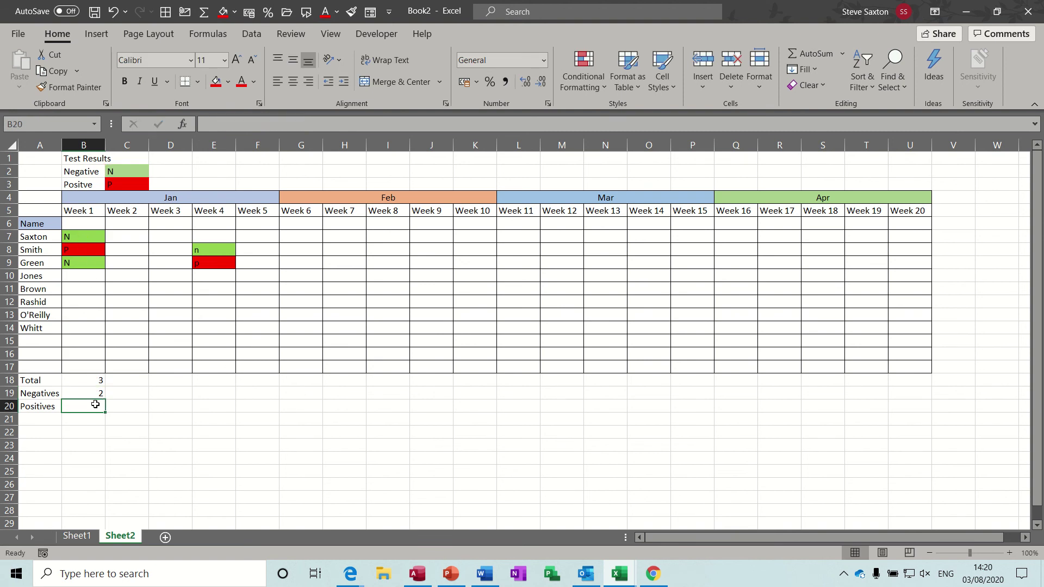
text(=co)
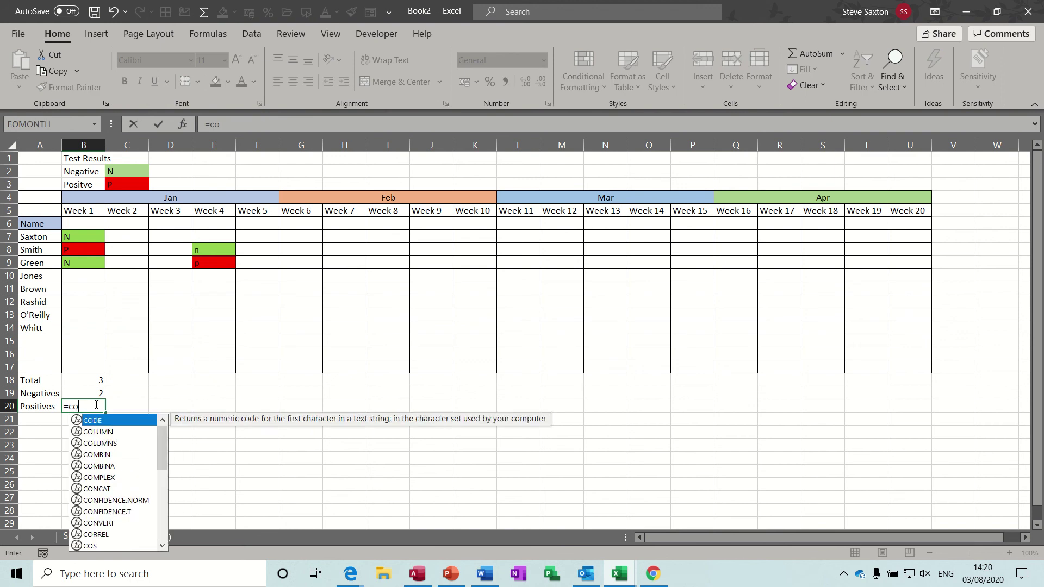
text(untif()
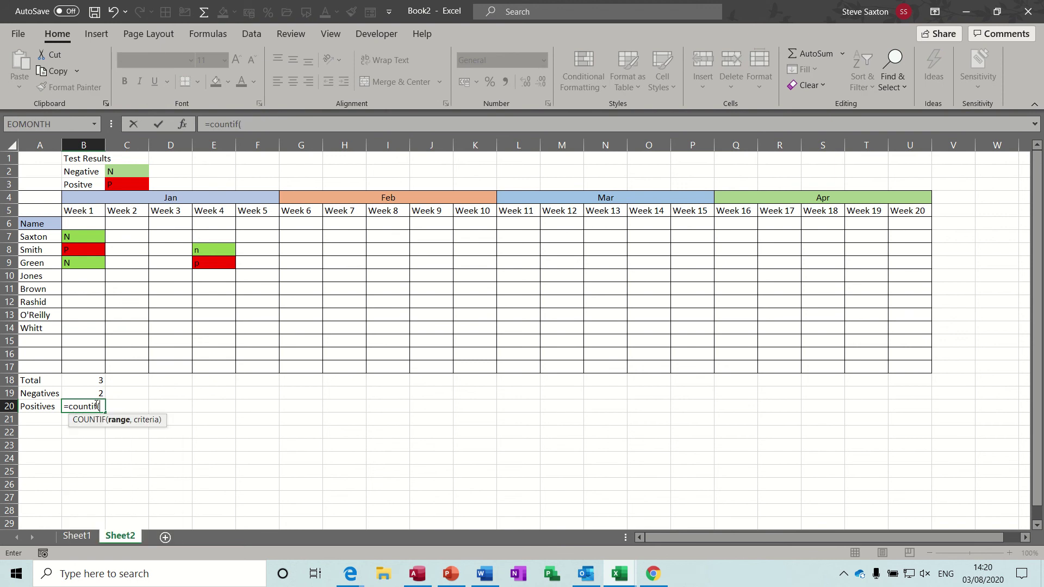
drag(95, 238, 89, 363)
text(,)
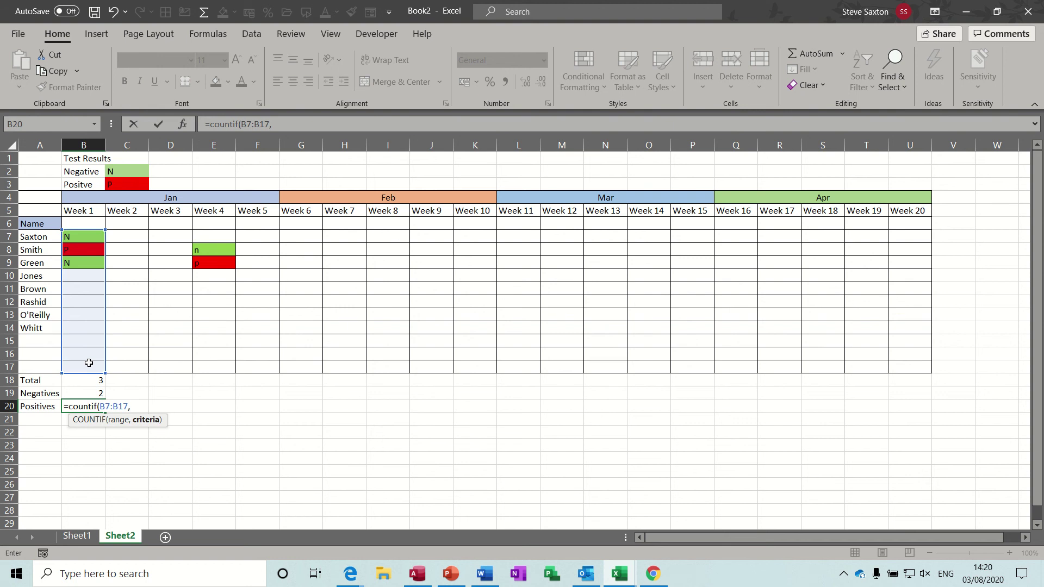
click(120, 184)
key(F4)
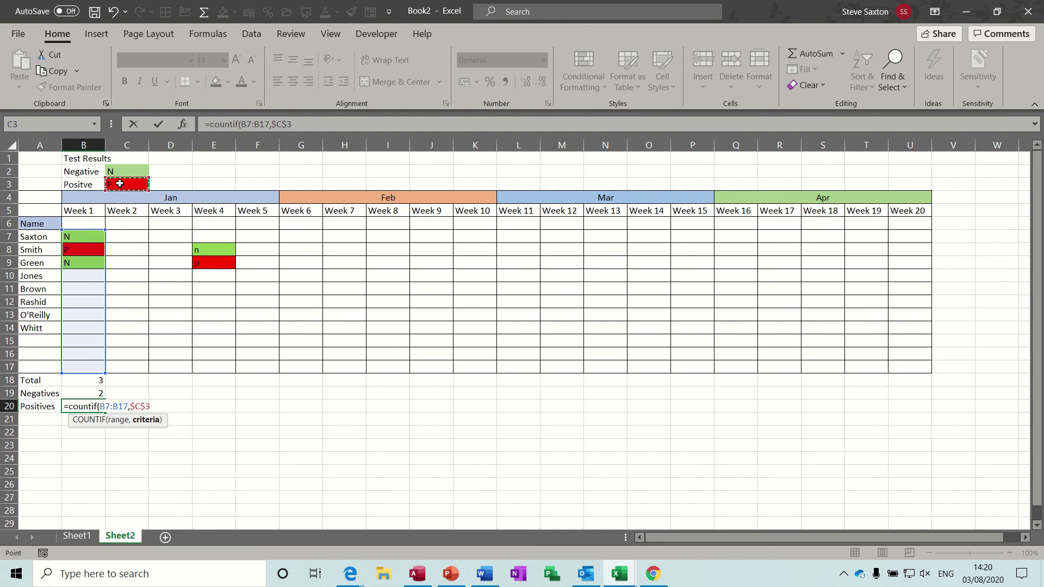
click(158, 125)
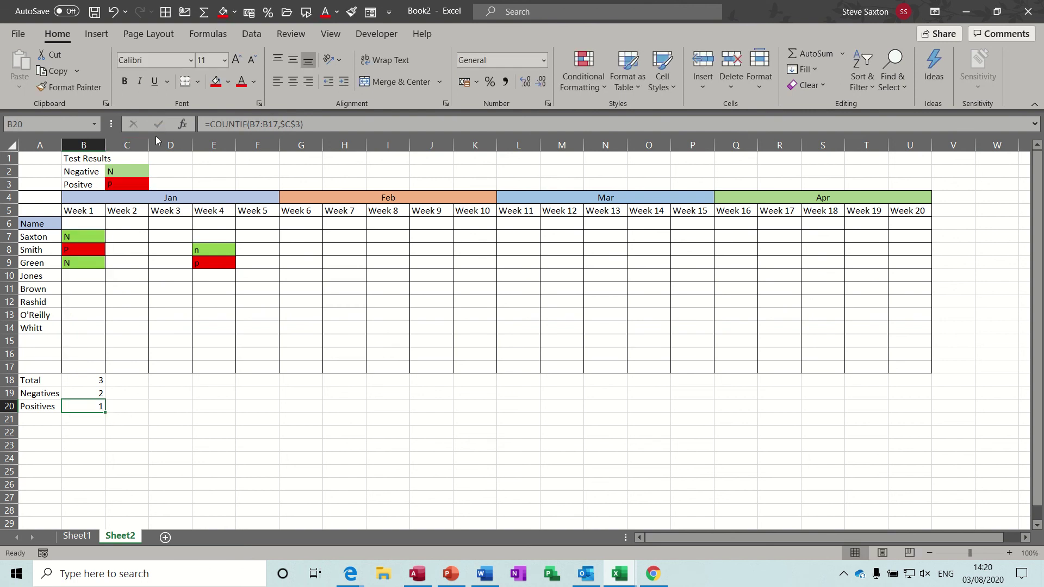
drag(98, 382, 917, 386)
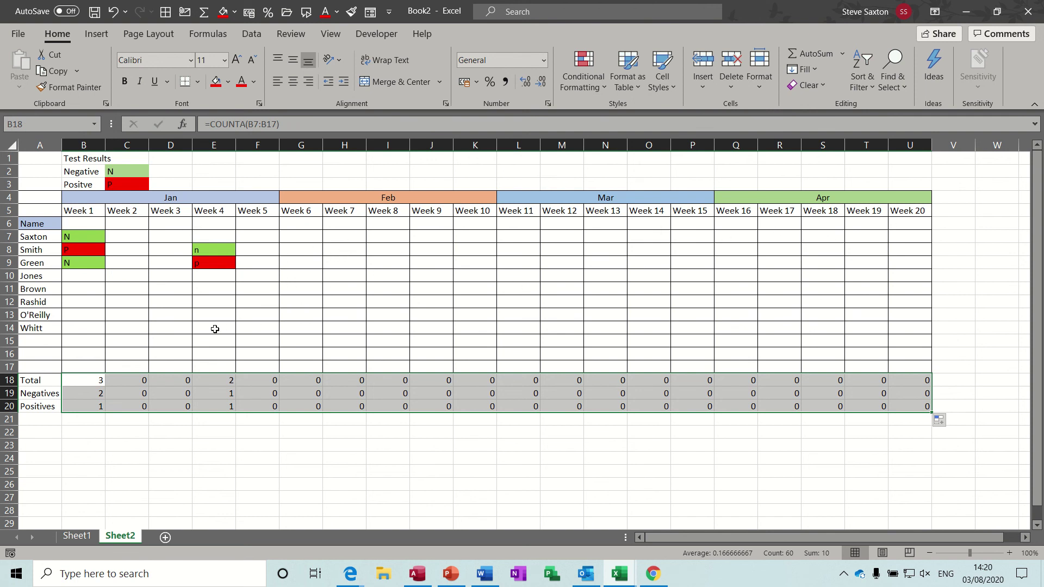
Apply borders to the totals block B18:U20.
click(166, 12)
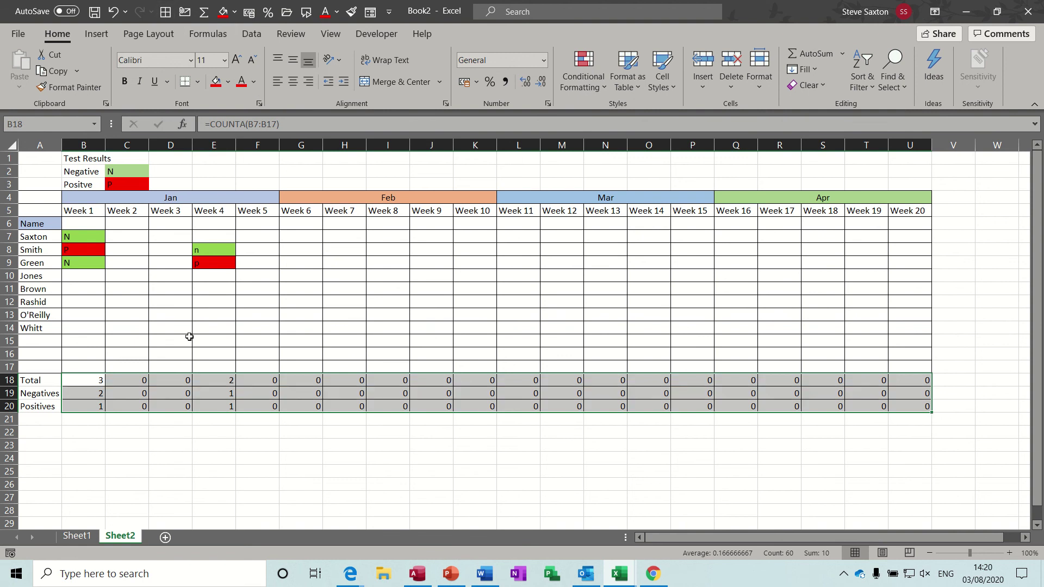
drag(35, 382, 38, 405)
Border the A18:A20 labels and enter Brown's results p, n, p, p, n for Weeks 9–13.
click(167, 17)
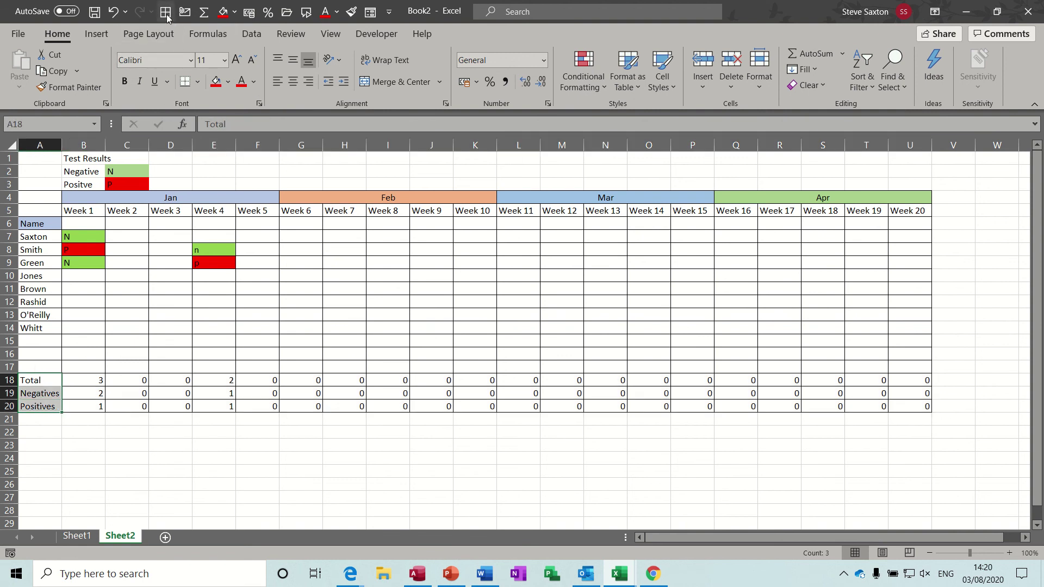
click(423, 287)
text(p)
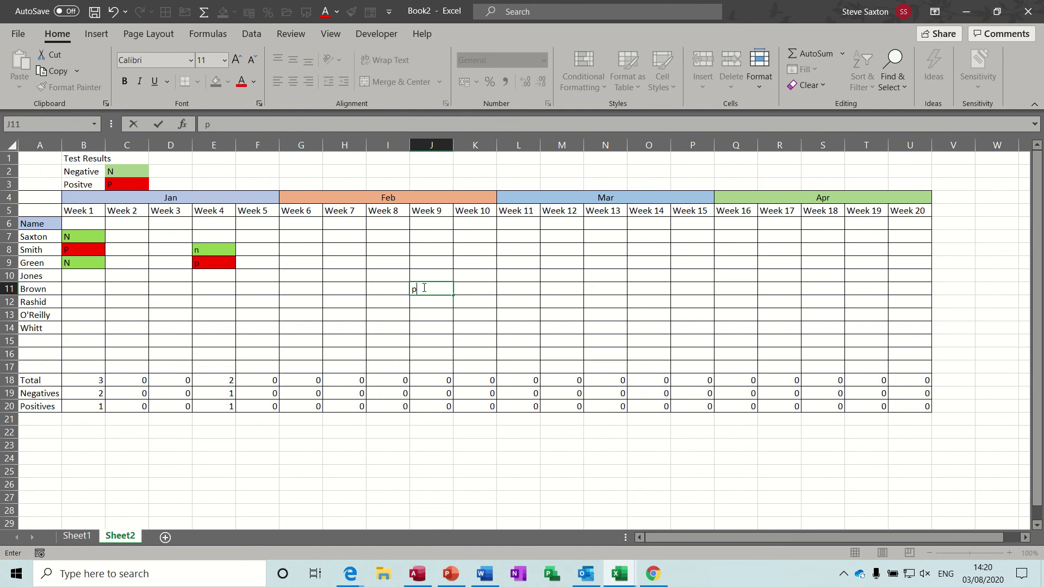
key(Return)
key(Up)
key(Right)
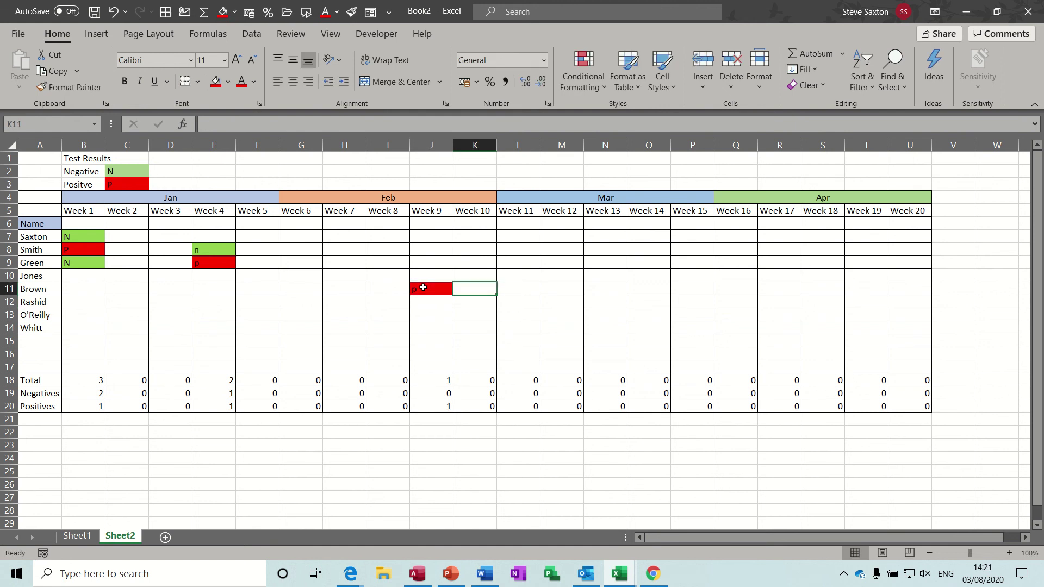
text(n)
key(Tab)
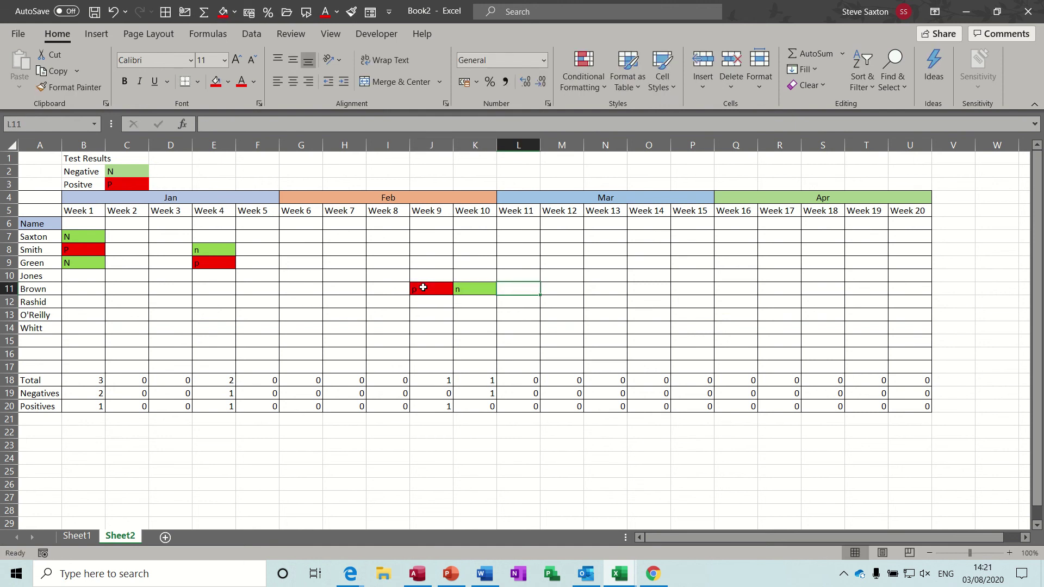
text(p)
key(Tab)
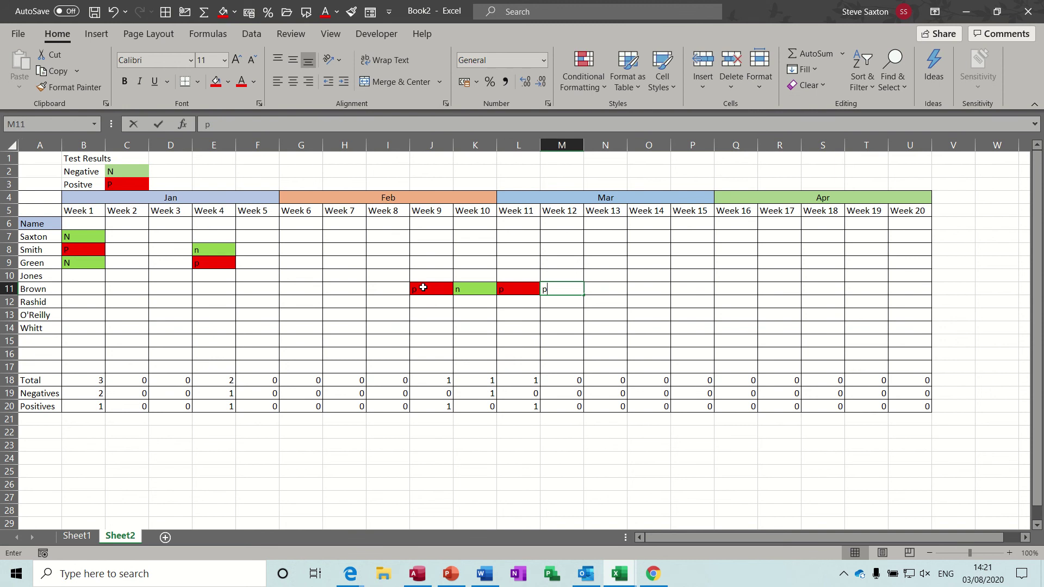
text(p)
key(Tab)
text(n)
key(Return)
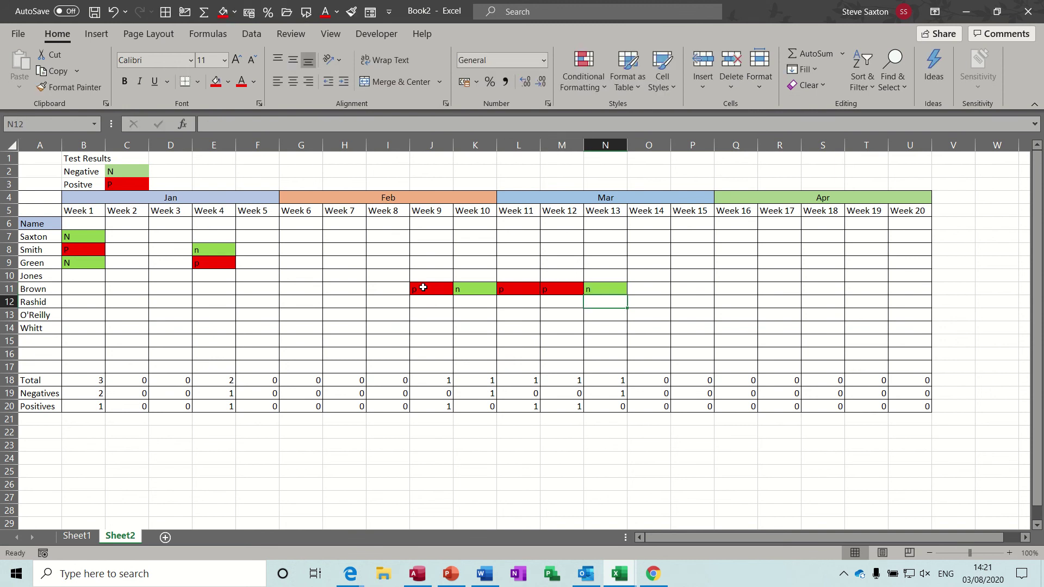
Enter n for Rashid and O'Reilly in Week 10, and p for Whitt in Week 11 and in L15.
click(465, 304)
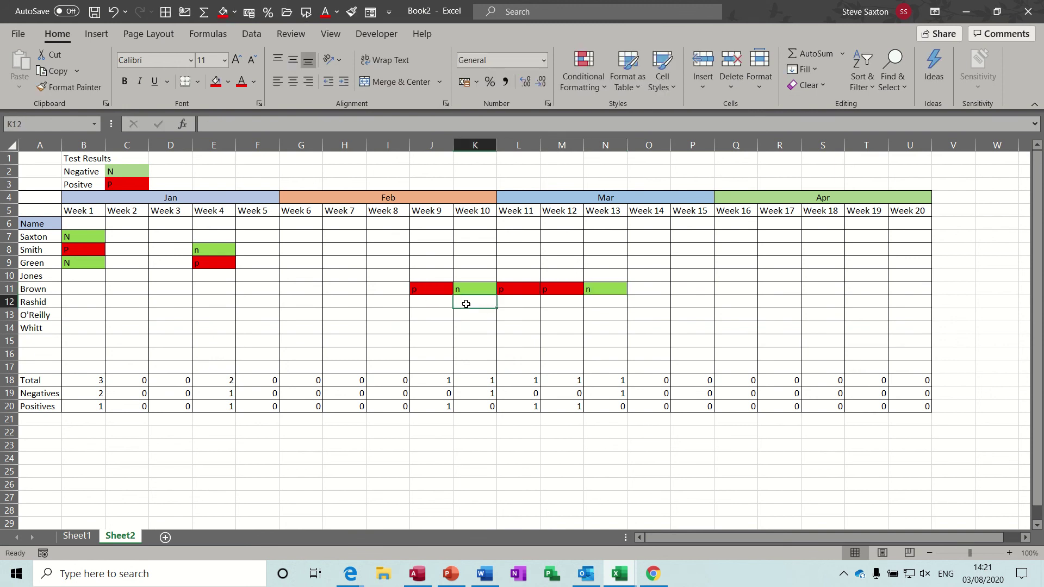
text(n)
key(Return)
text(n)
key(Return)
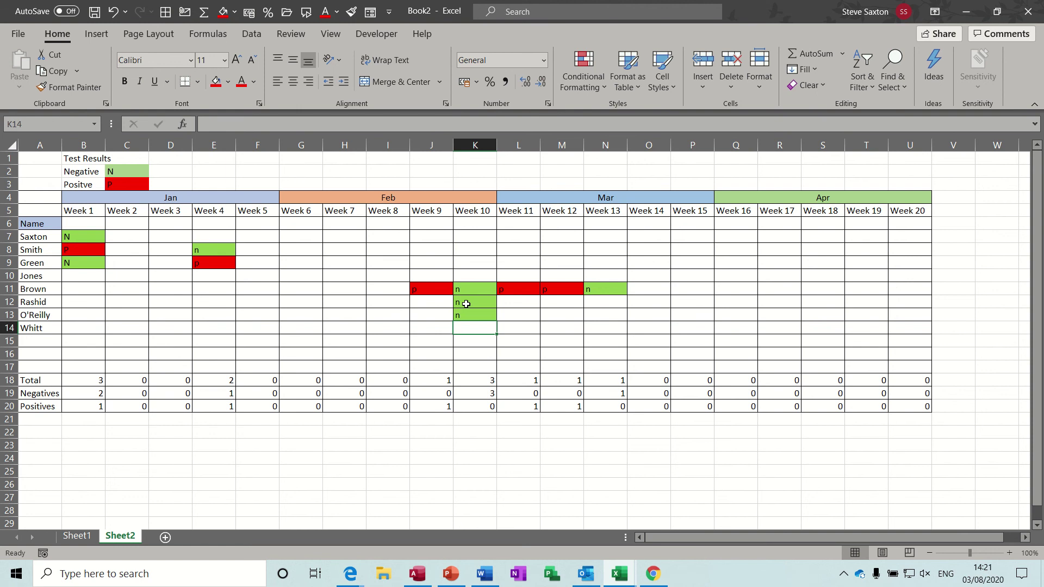
key(Right)
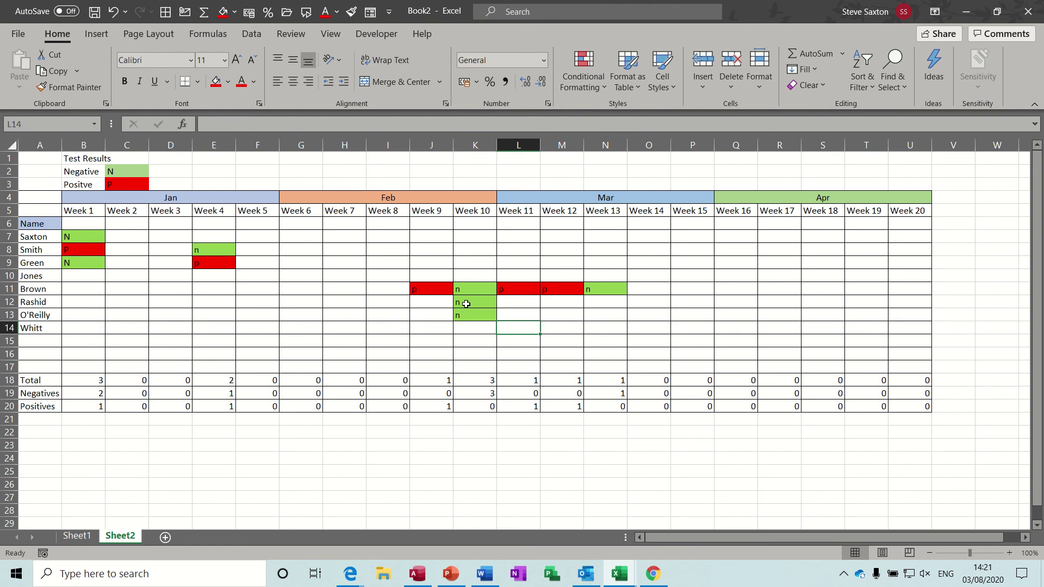
text(p)
key(Return)
text(p)
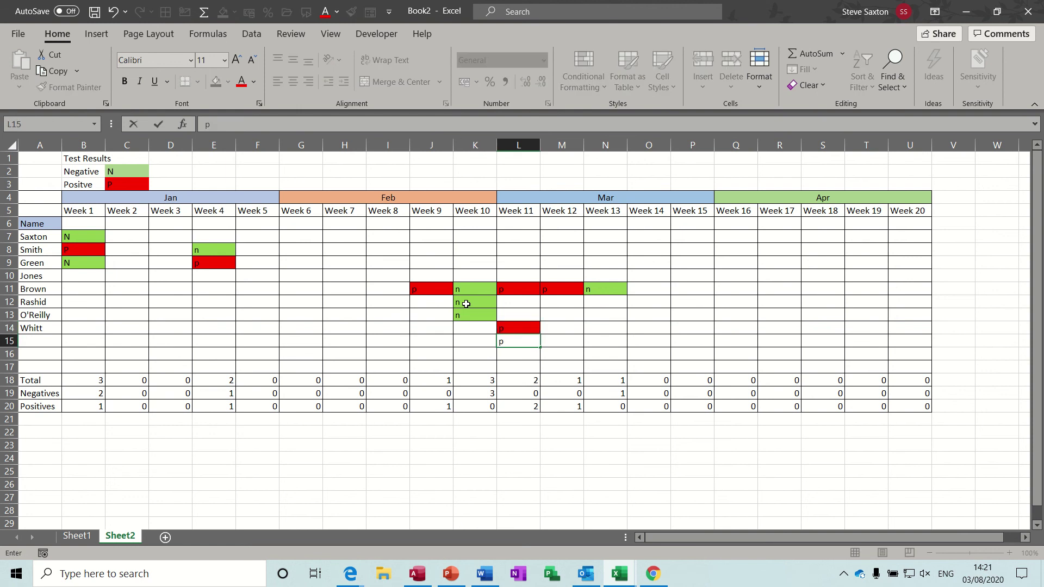
key(Right)
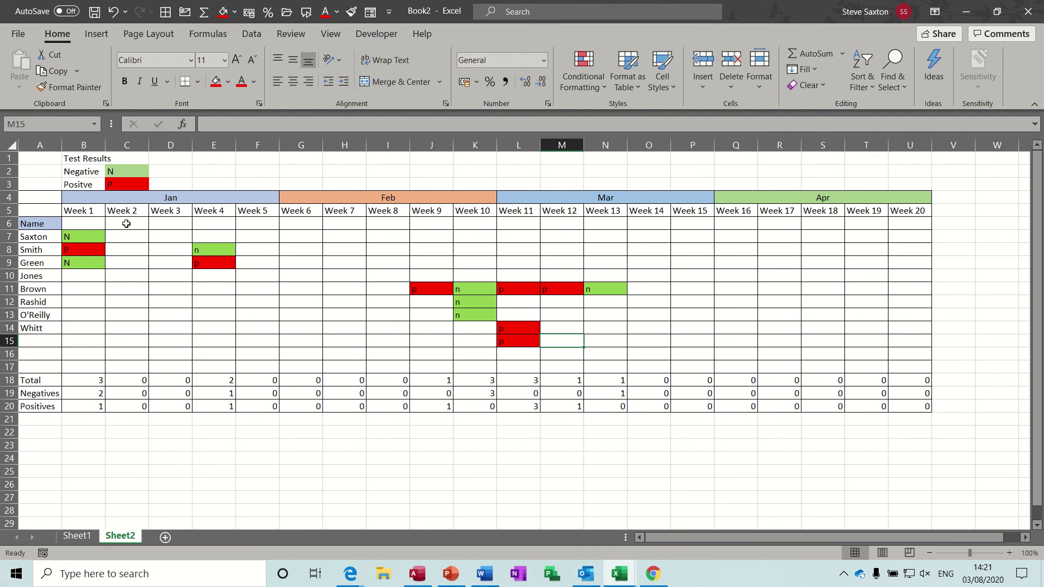
click(560, 328)
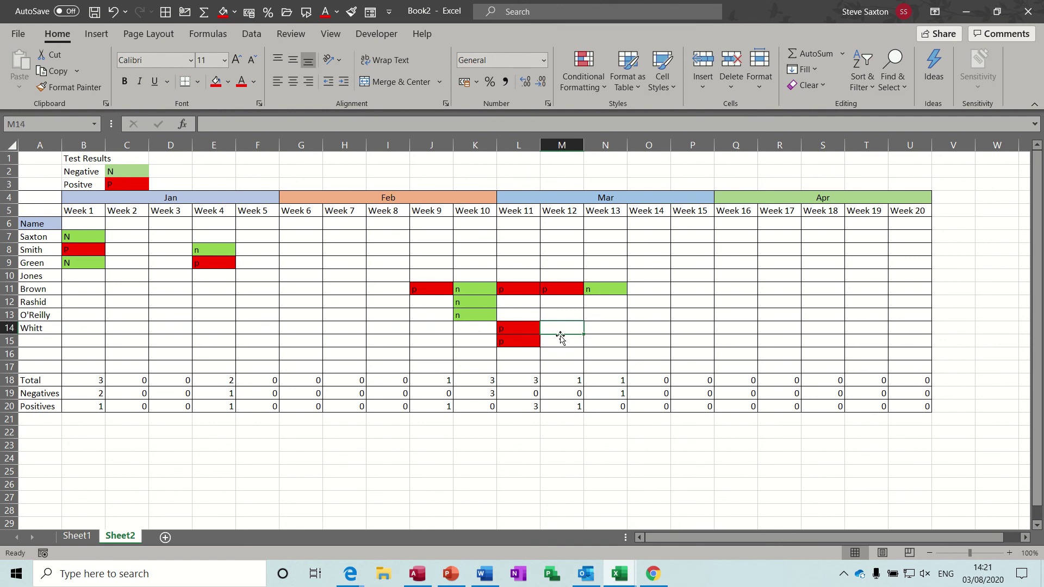
click(559, 342)
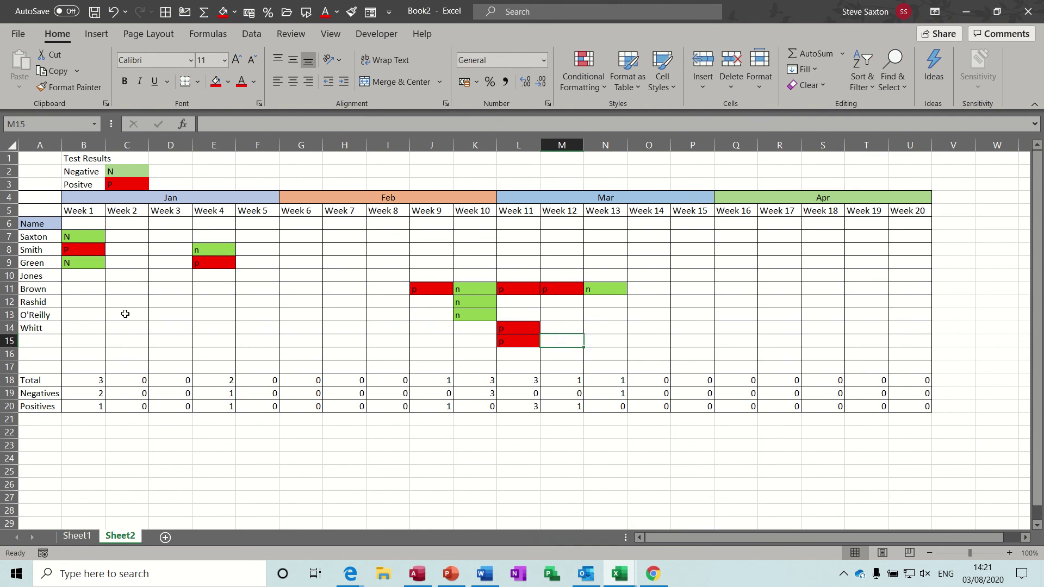